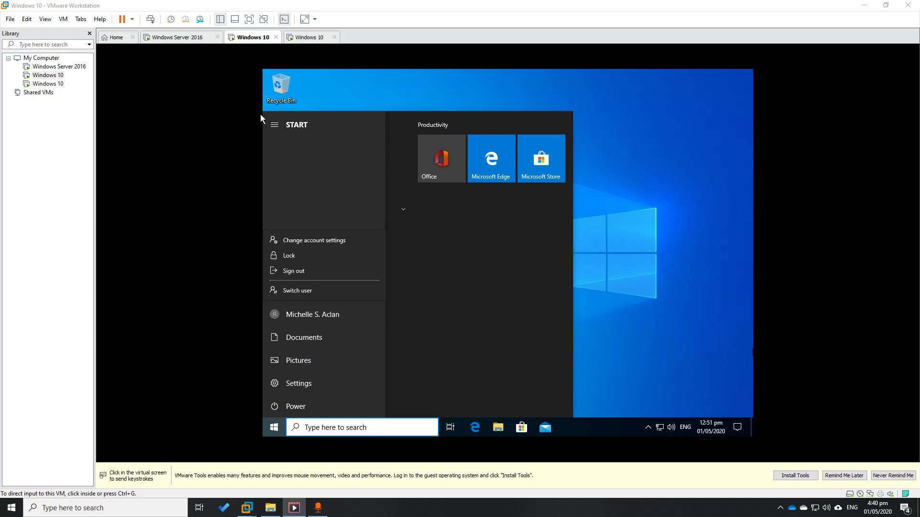
# - Switch to the Windows Server 2016 virtual machine tab
pyautogui.click(177, 38)
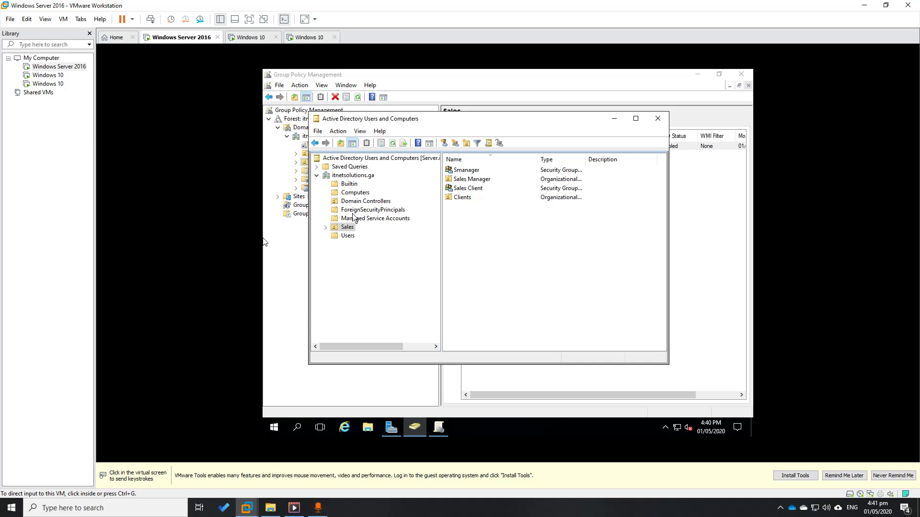
# - Expand the Sales OU and its Clients OU, listing the Clients Users accounts
pyautogui.click(328, 231)
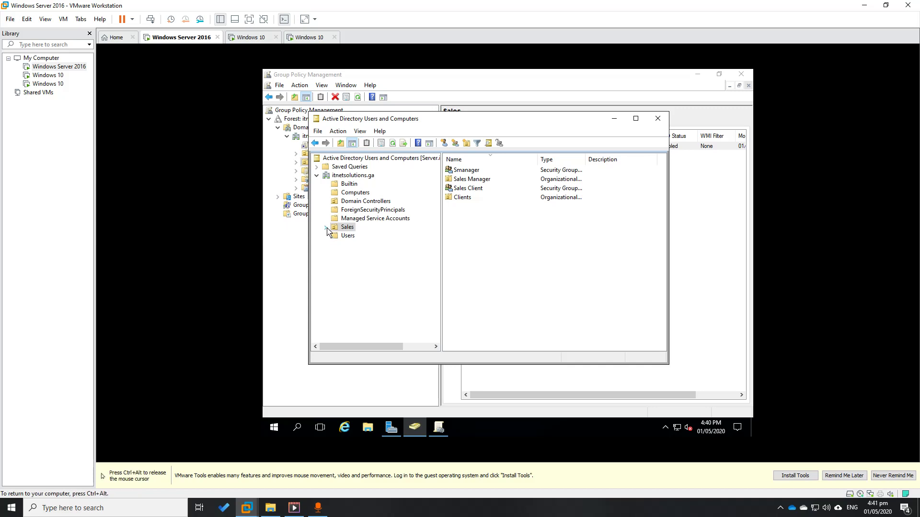
pyautogui.click(326, 228)
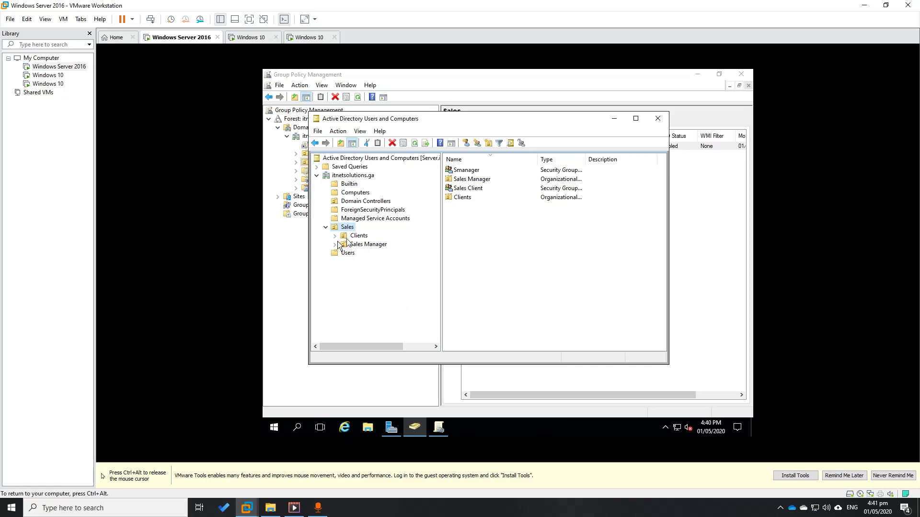
pyautogui.click(361, 245)
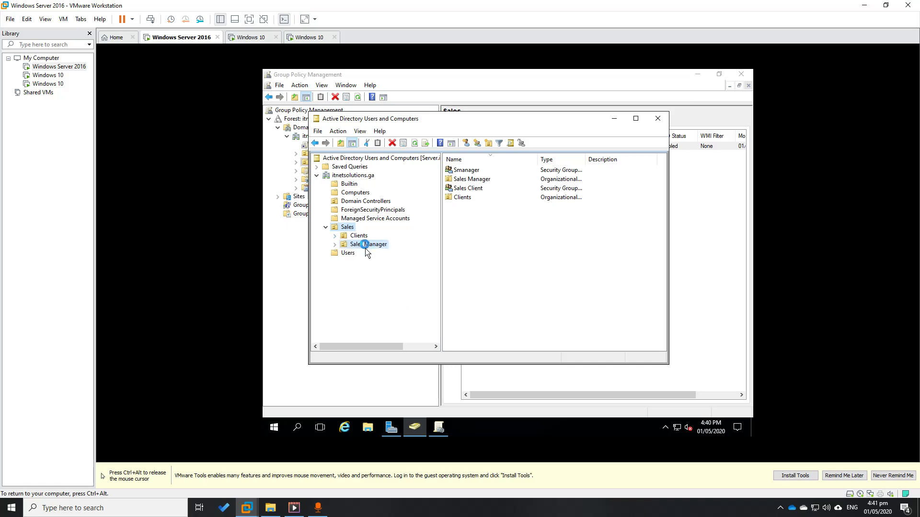
pyautogui.click(335, 236)
pyautogui.click(365, 252)
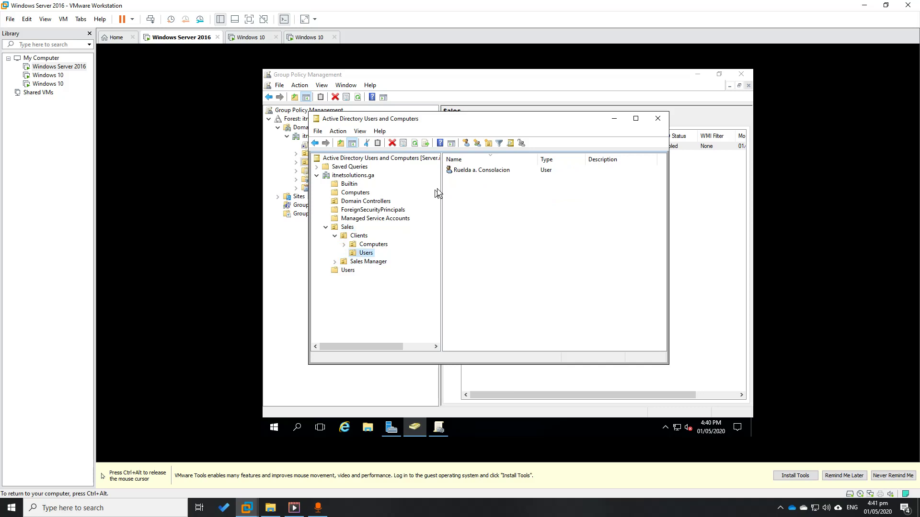
# - Expand Sales Manager, inspect its Users accounts, then return to the Sales OU contents
pyautogui.click(334, 262)
pyautogui.click(366, 270)
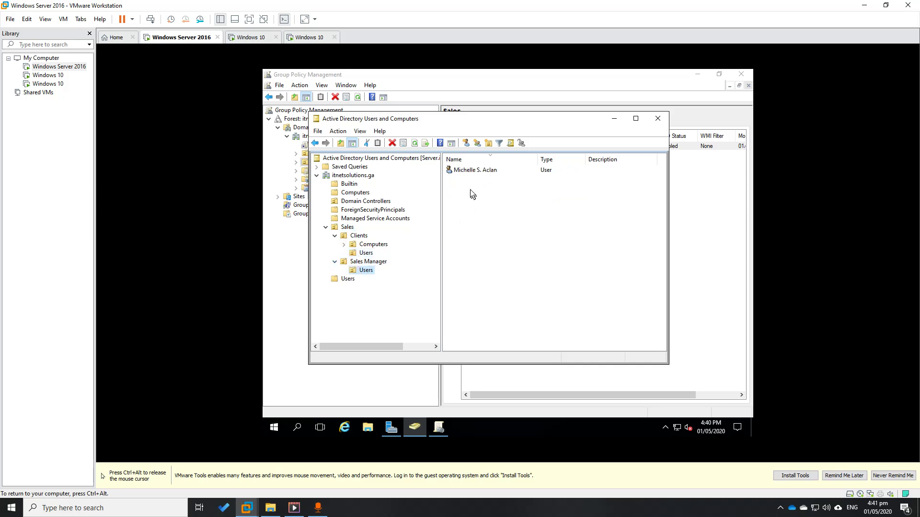
pyautogui.click(472, 171)
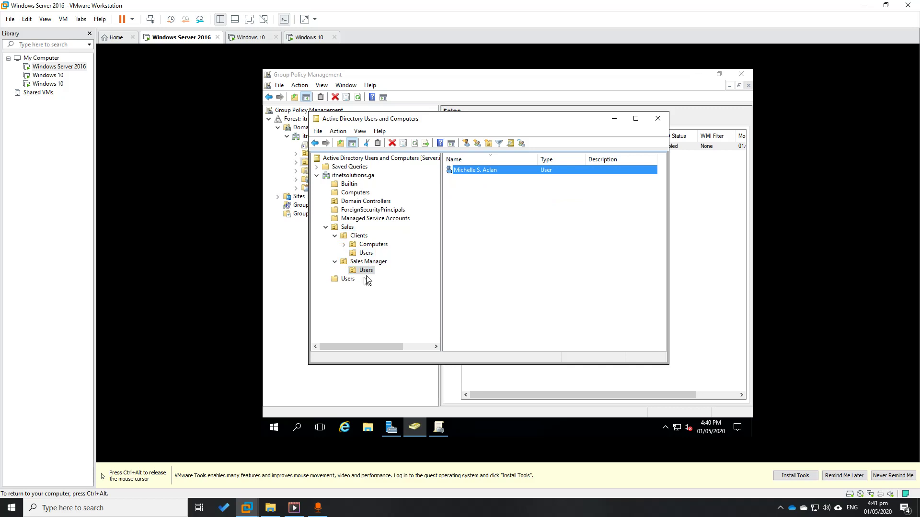
pyautogui.click(358, 235)
pyautogui.click(347, 227)
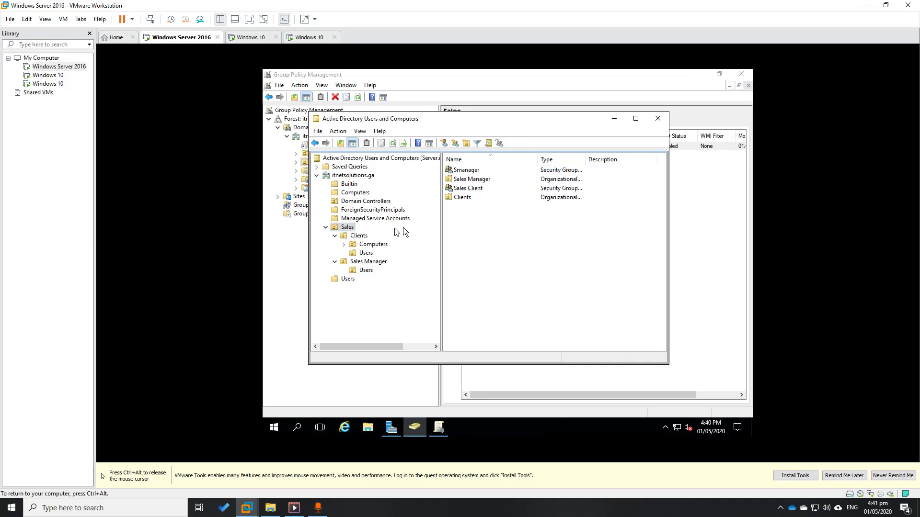
# - Check the Sales Client and Smanager group properties without making changes
pyautogui.doubleClick(466, 189)
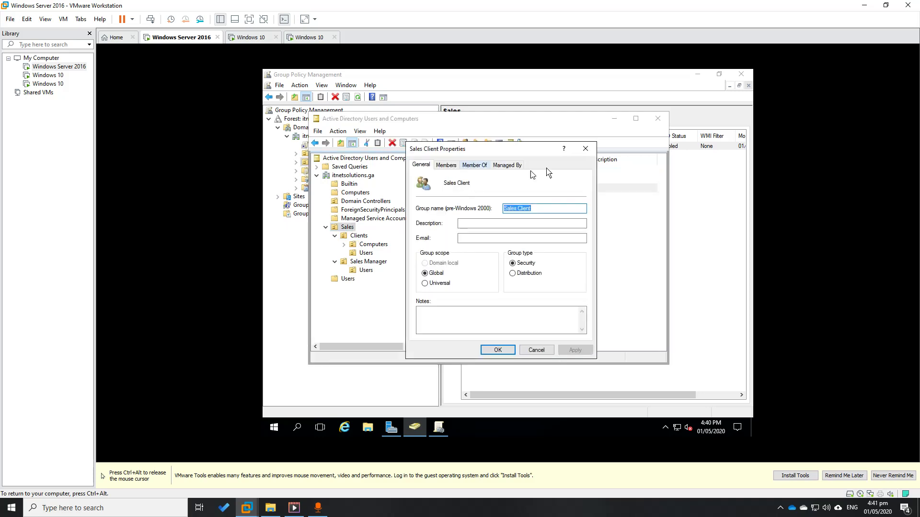
pyautogui.click(587, 148)
pyautogui.doubleClick(464, 170)
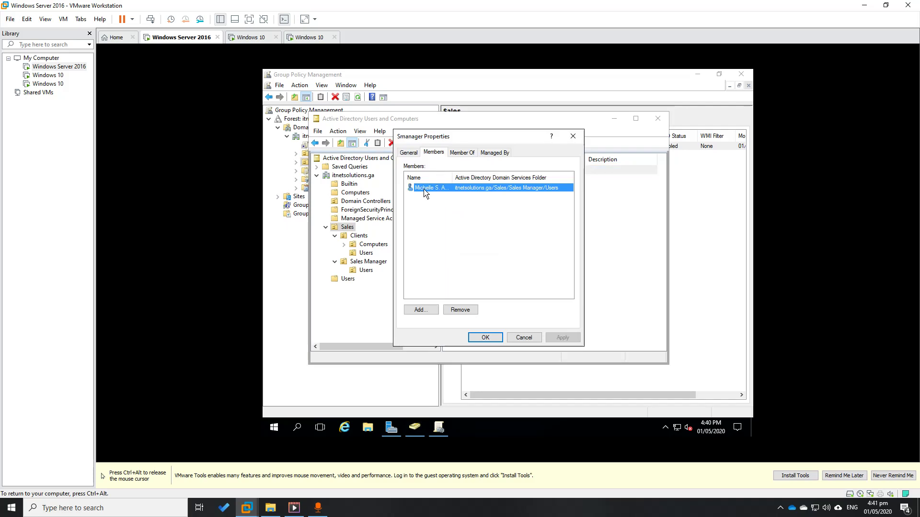
pyautogui.click(525, 338)
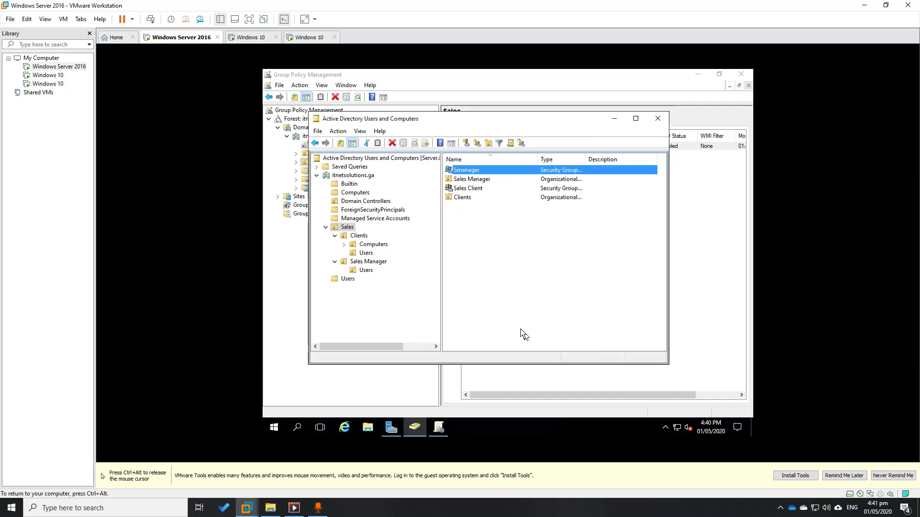
# - Review the Sales Client group's Members, then minimize Active Directory Users and Computers
pyautogui.doubleClick(465, 188)
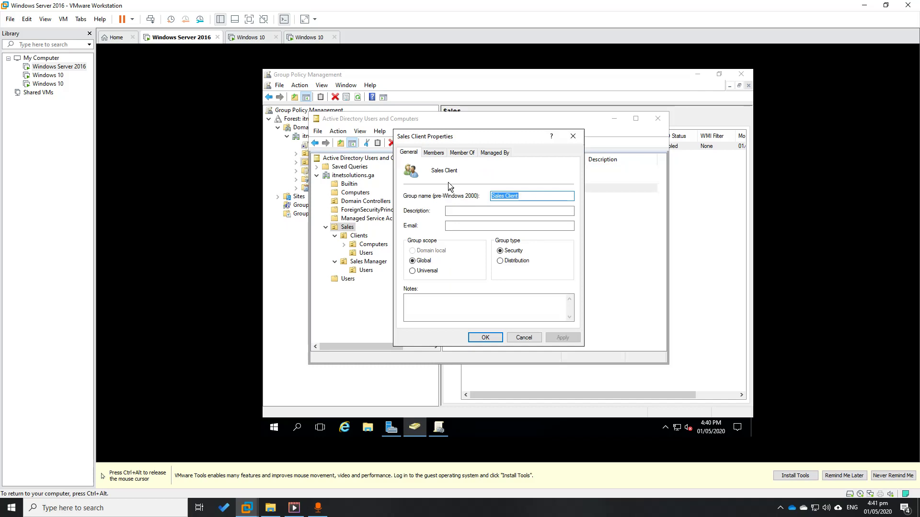
pyautogui.click(434, 154)
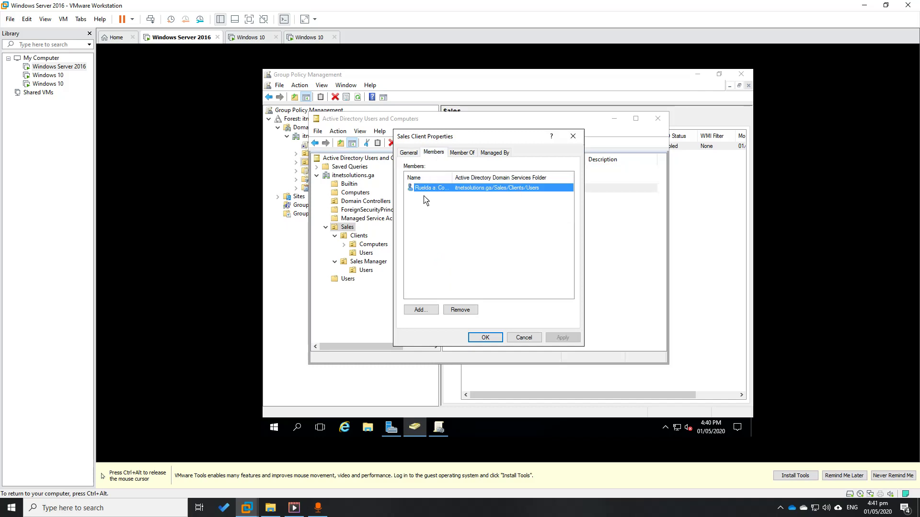
pyautogui.click(572, 136)
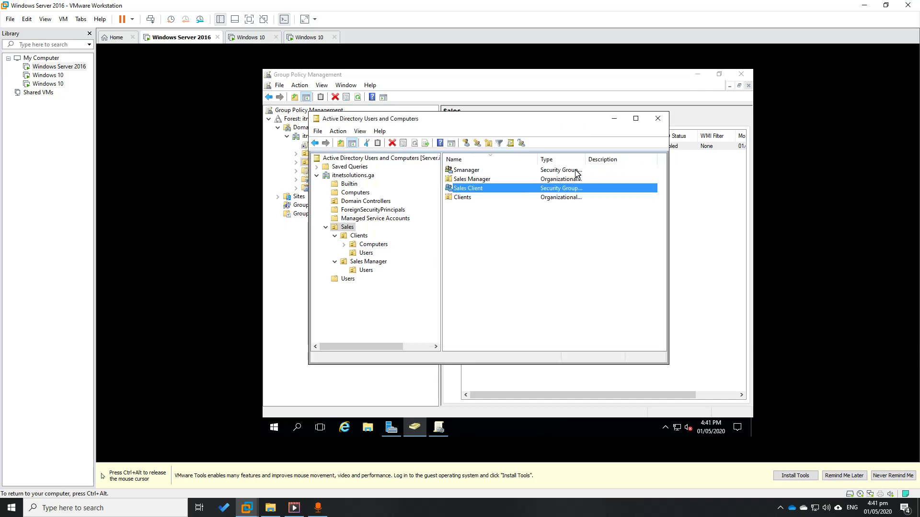
pyautogui.click(612, 120)
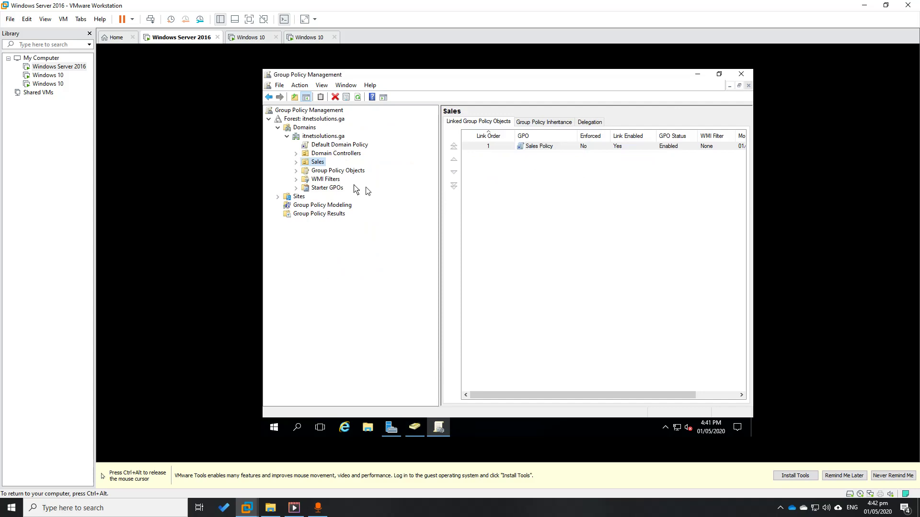
# - Select Sales Policy under the Sales OU and generate its Settings report
pyautogui.click(296, 163)
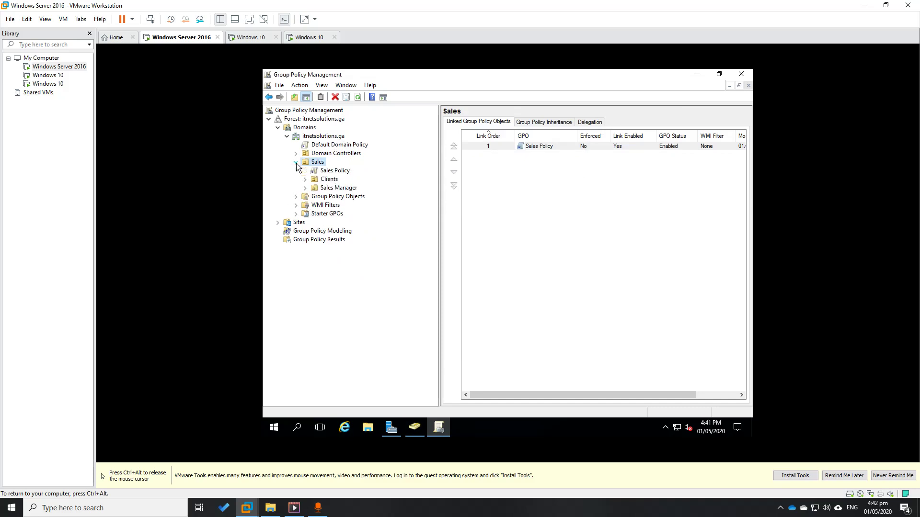
pyautogui.click(332, 172)
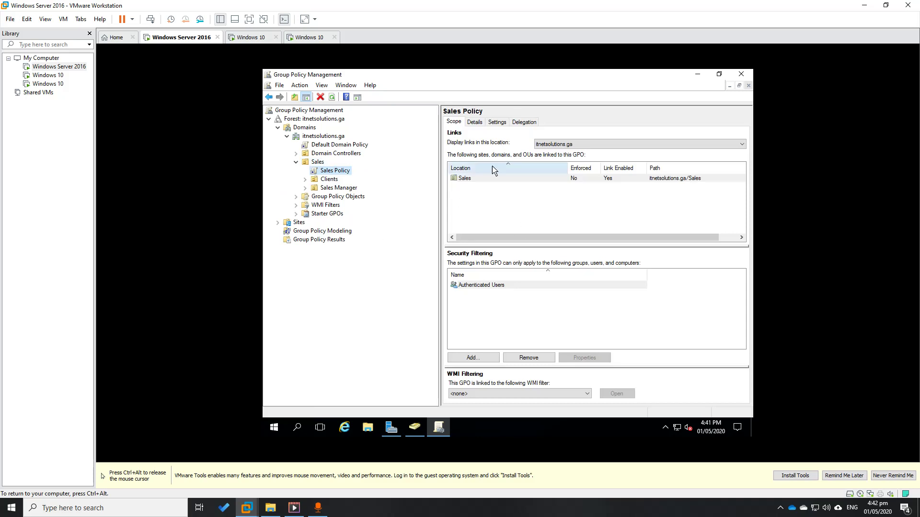
pyautogui.click(475, 122)
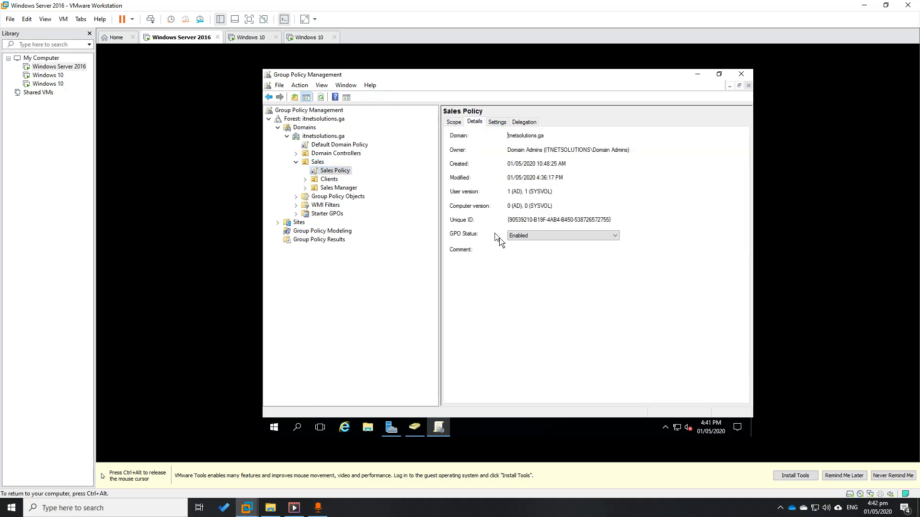
pyautogui.click(498, 123)
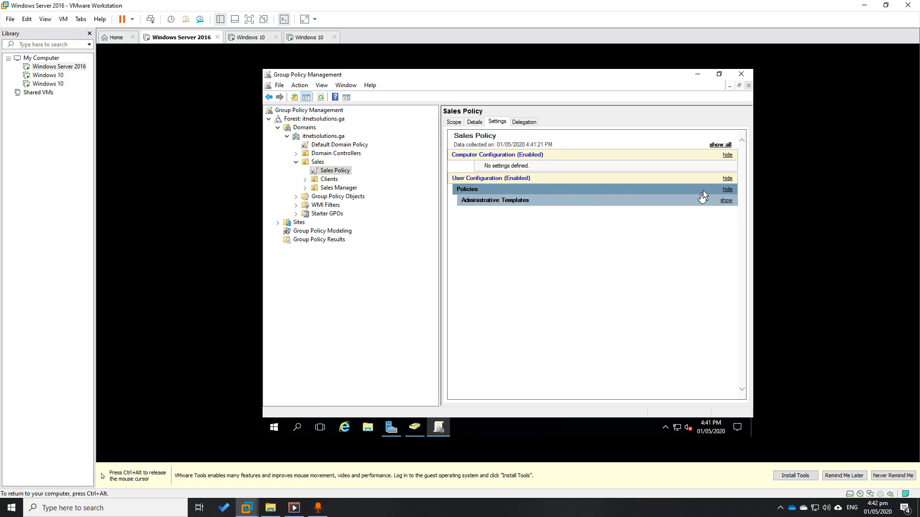
# - Expand Administrative Templates to Start Menu and Taskbar, showing Lock the Taskbar Enabled
pyautogui.click(727, 190)
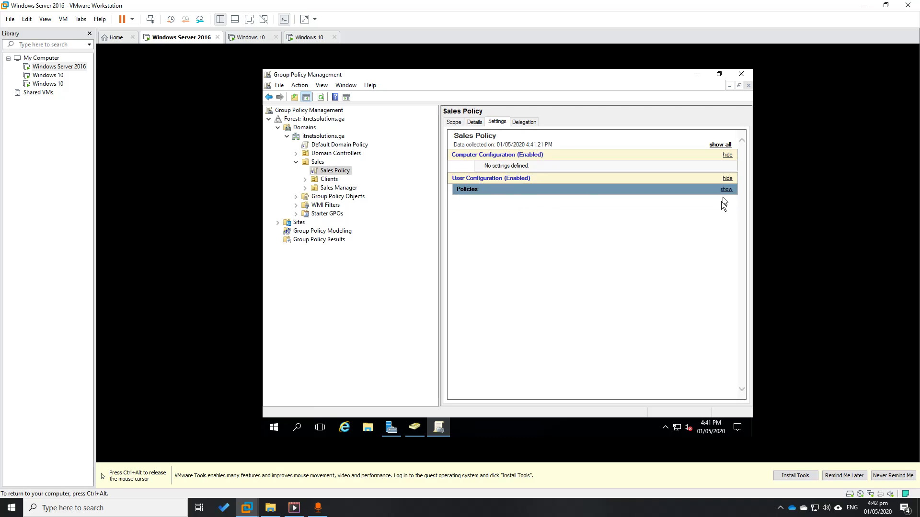
pyautogui.click(725, 191)
pyautogui.click(726, 201)
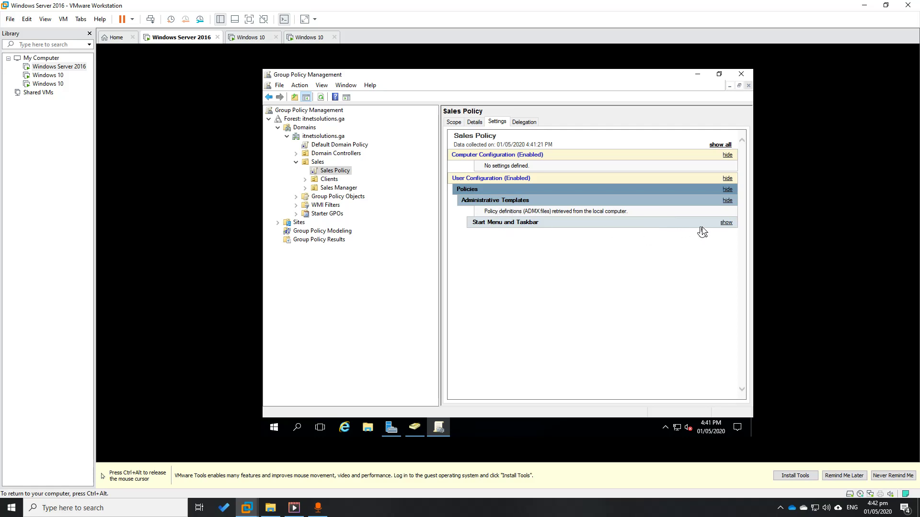
pyautogui.click(726, 223)
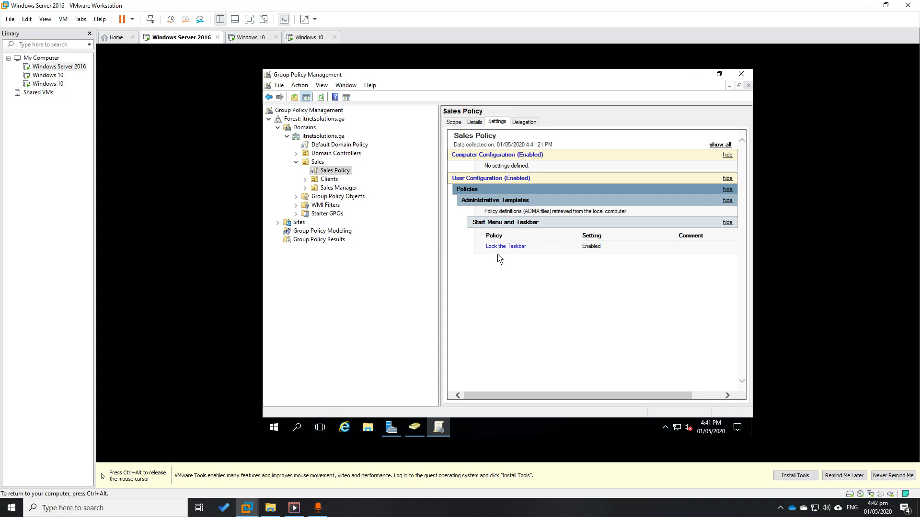
pyautogui.hotkey('ctrl', 'alt')
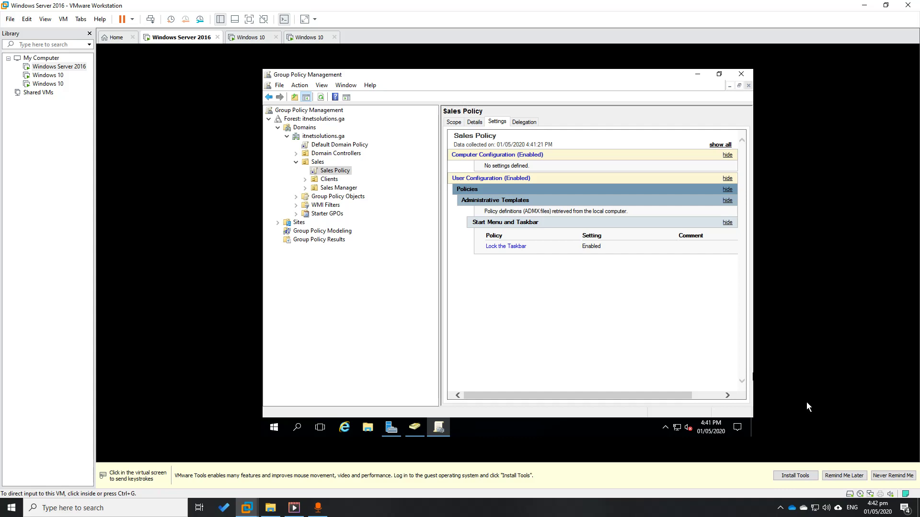
pyautogui.rightClick(651, 514)
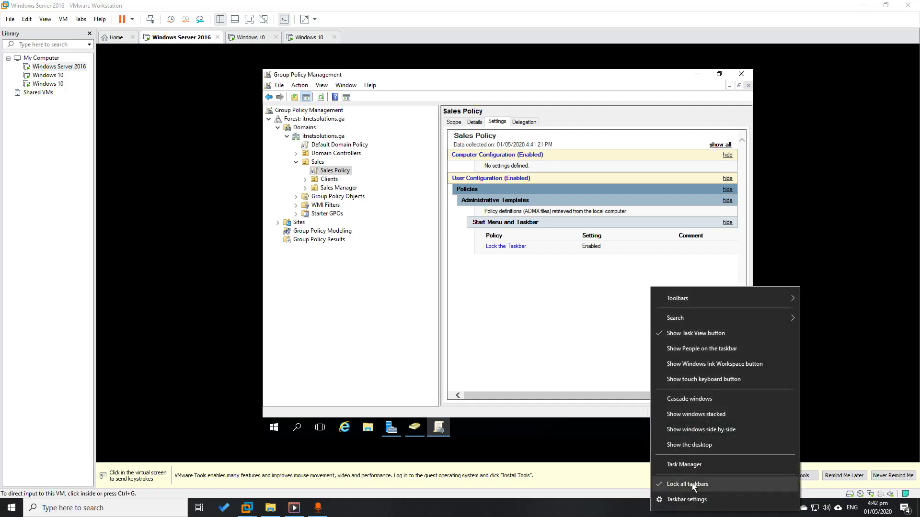
pyautogui.click(618, 513)
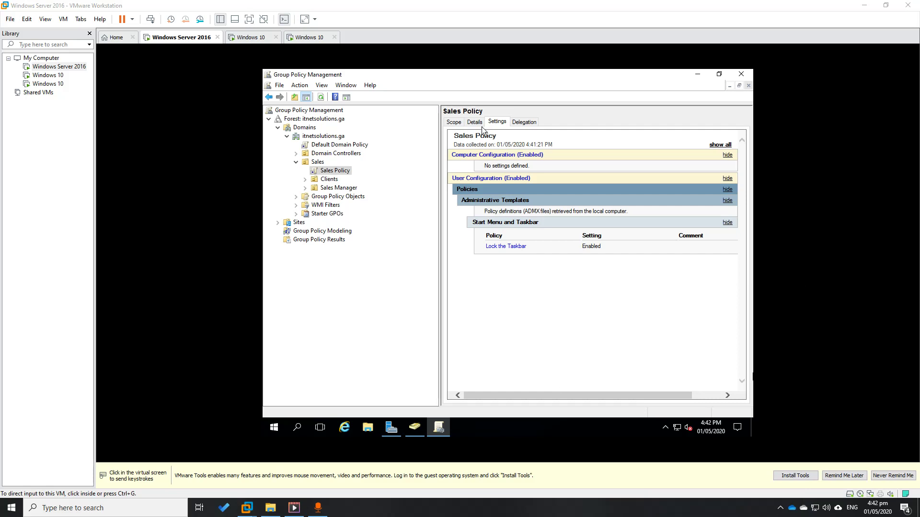
# - Select Authenticated Users under Sales Policy's Security Filtering, then view its Delegation permissions
pyautogui.click(453, 126)
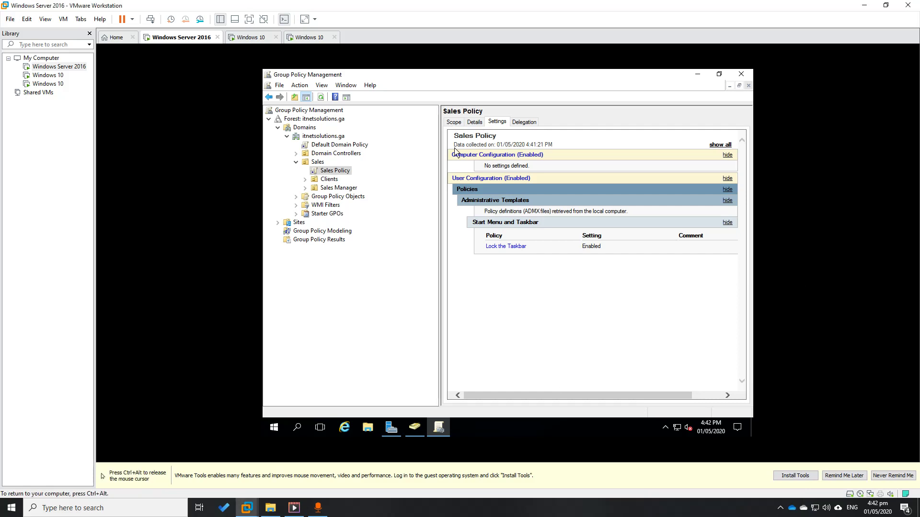
pyautogui.click(453, 123)
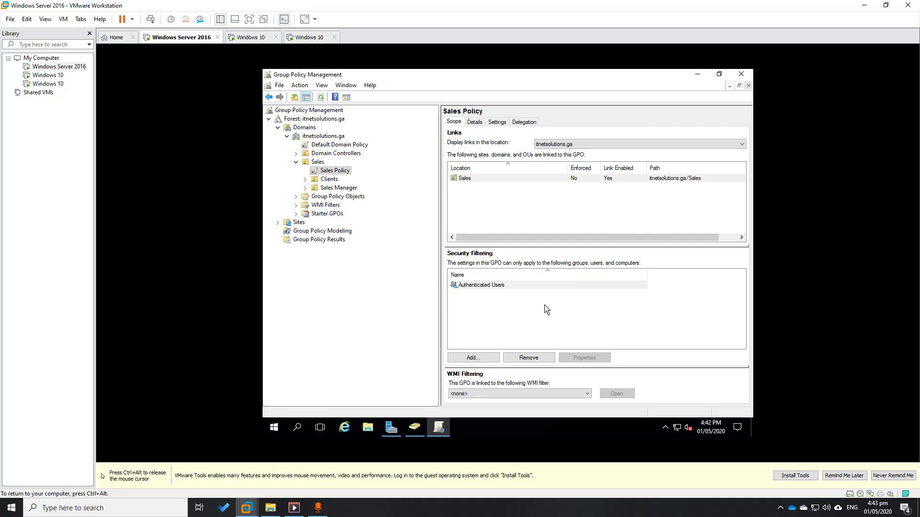
pyautogui.click(476, 288)
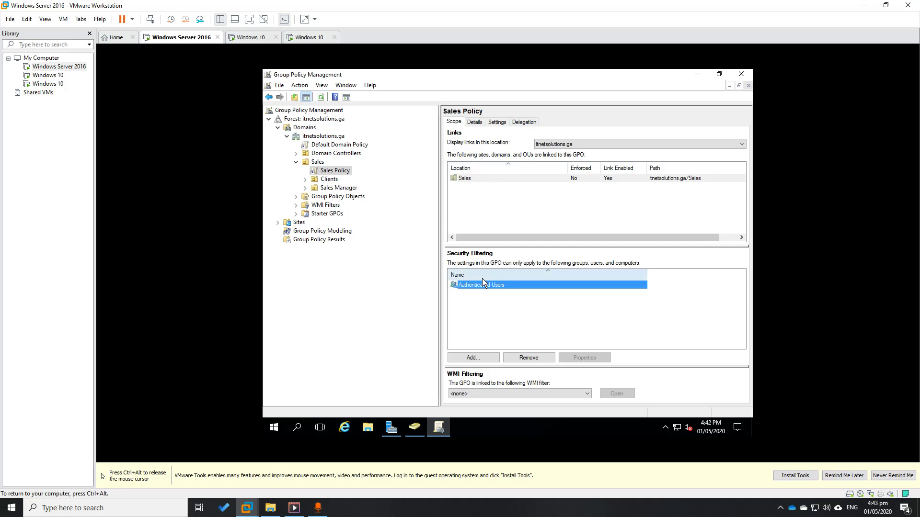
pyautogui.click(525, 122)
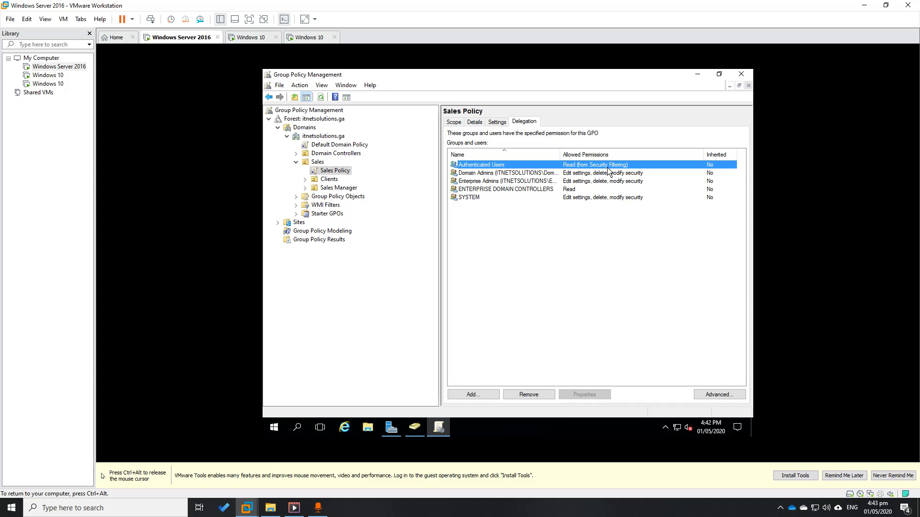
# - Review Sales Policy's advanced security settings, close them, and return to its Scope
pyautogui.click(715, 396)
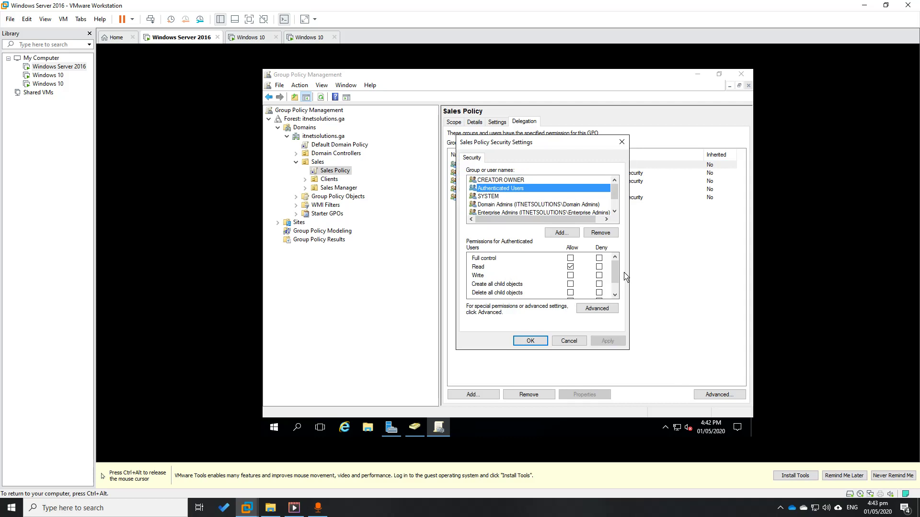
pyautogui.scroll(-1, 615, 274)
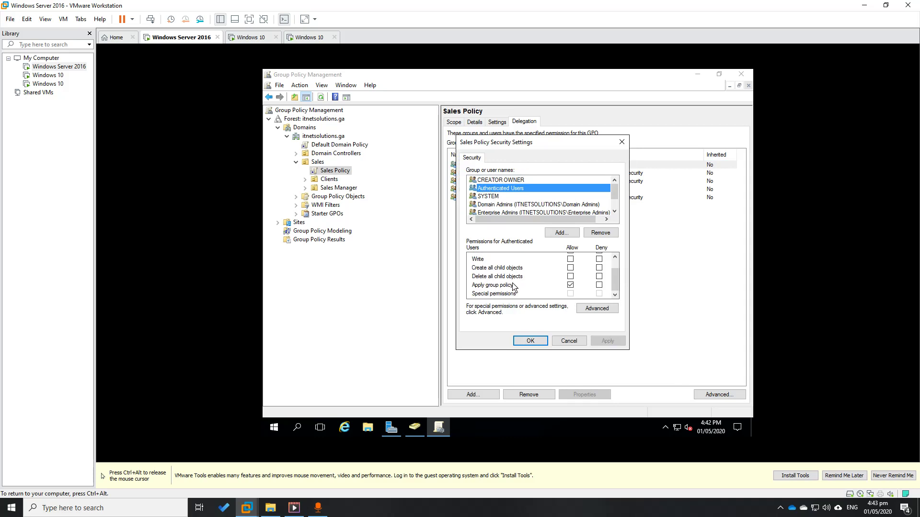
pyautogui.scroll(1, 615, 278)
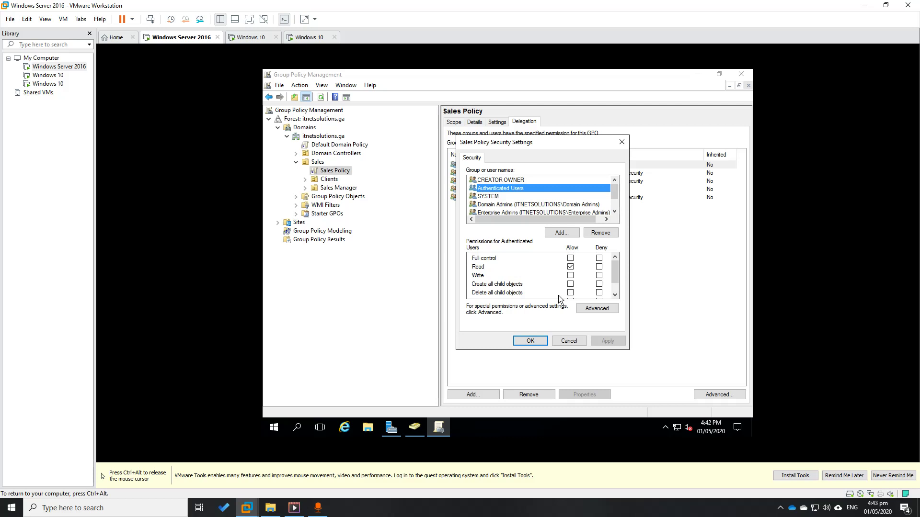
pyautogui.click(530, 342)
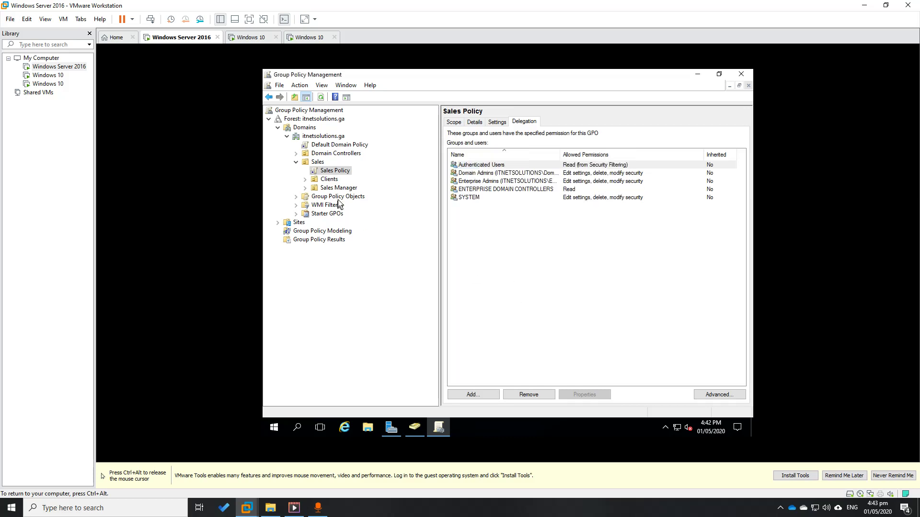
pyautogui.click(453, 122)
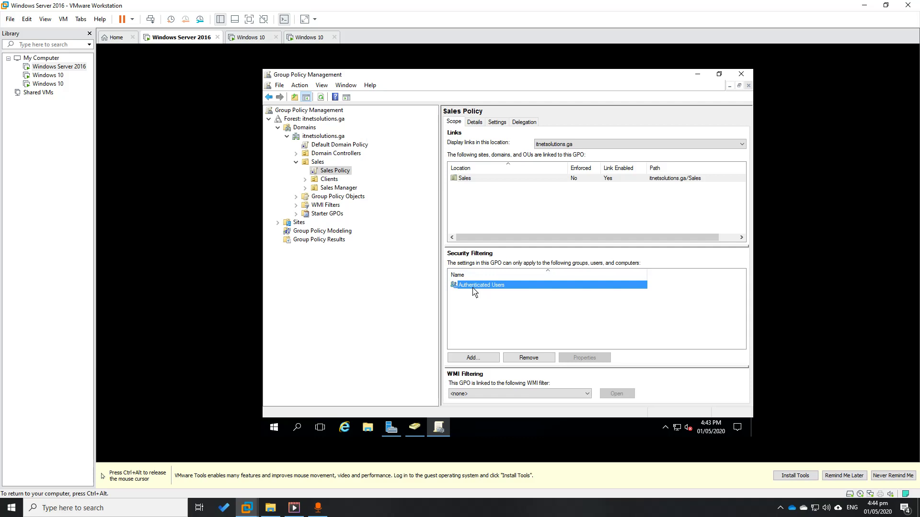
# - On the second Windows 10 client, check the signed-in user and the taskbar lock option
pyautogui.hotkey('ctrl', 'alt')
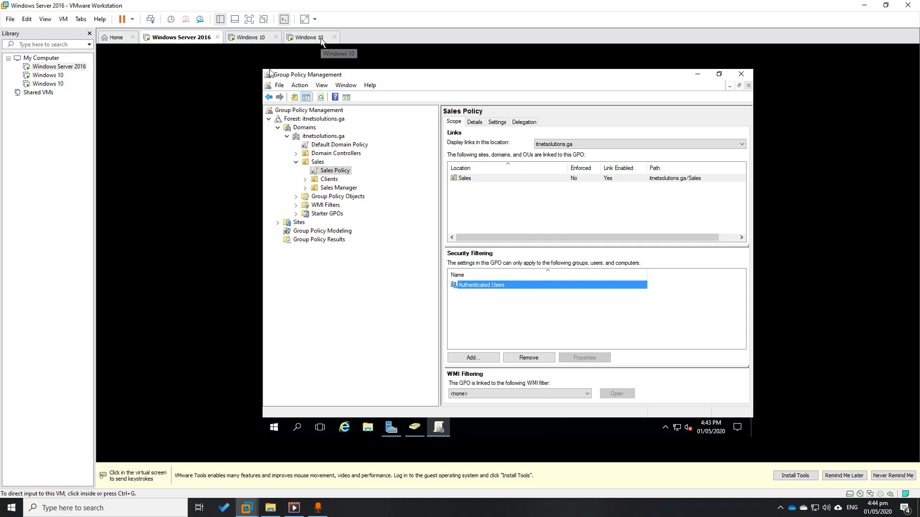
pyautogui.click(252, 38)
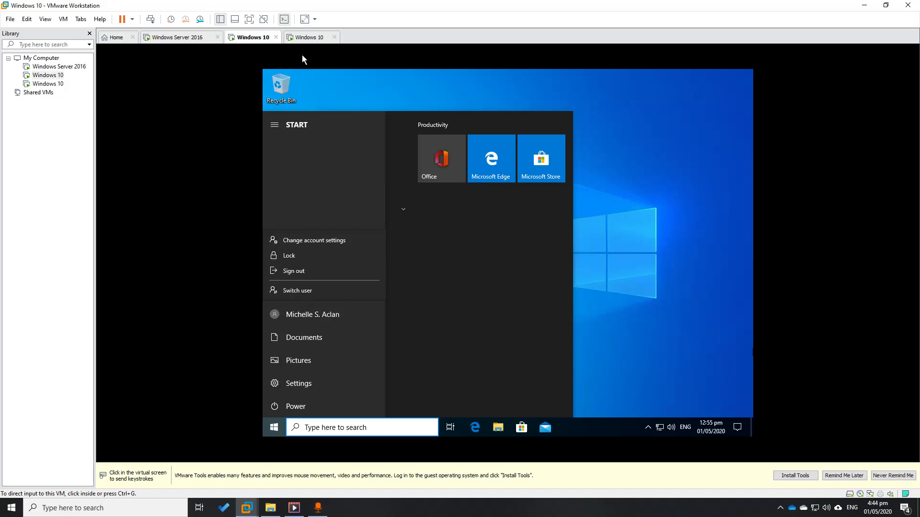
pyautogui.click(304, 39)
pyautogui.click(274, 425)
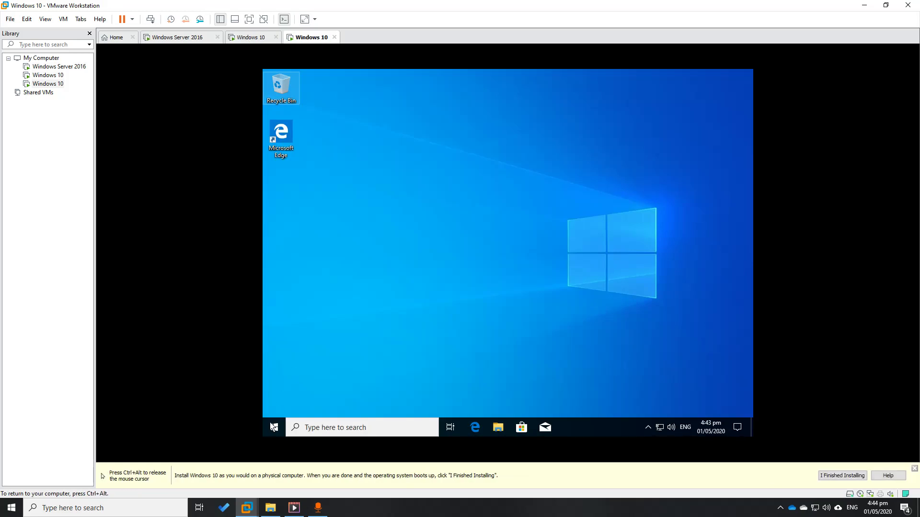
pyautogui.click(272, 428)
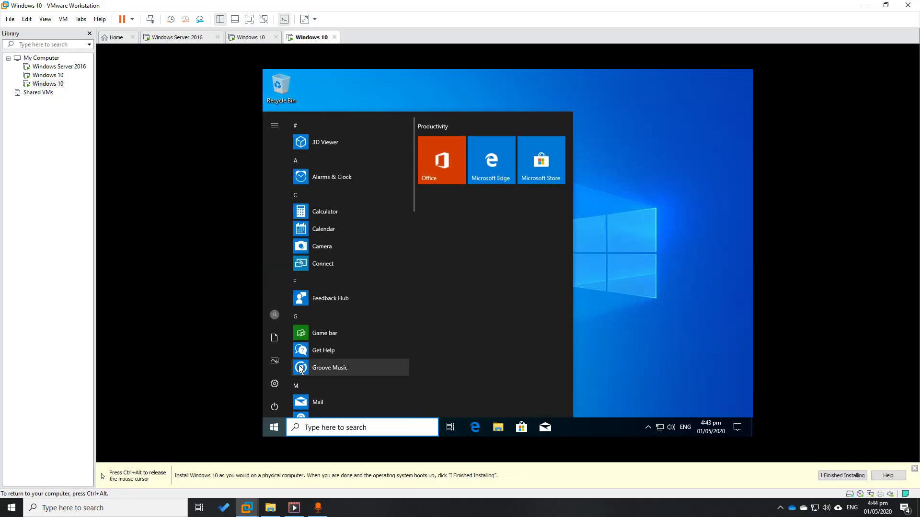
pyautogui.click(271, 314)
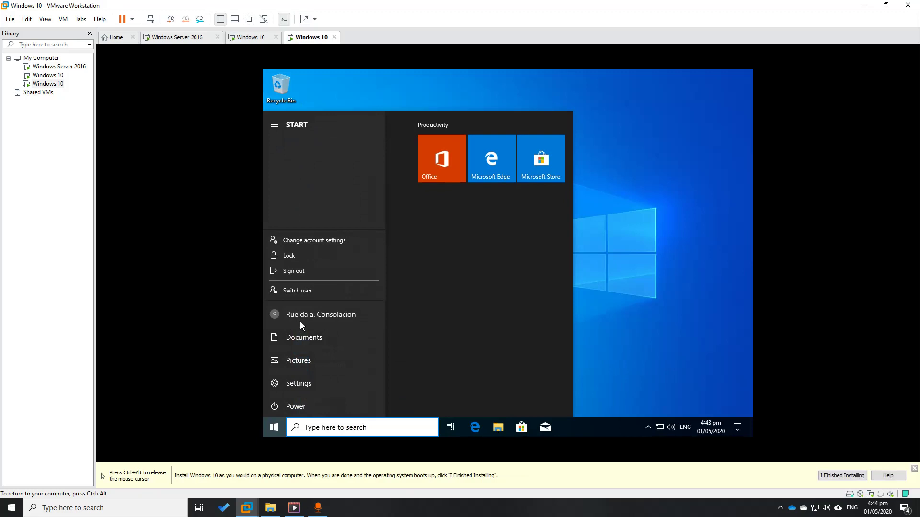
pyautogui.rightClick(601, 422)
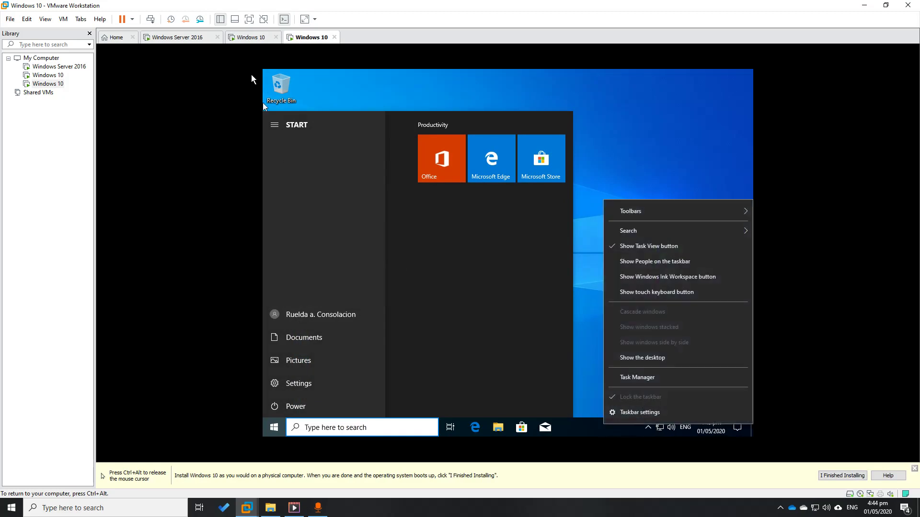
# - On the first Windows 10 client, check the taskbar lock option and clear the menus
pyautogui.click(250, 37)
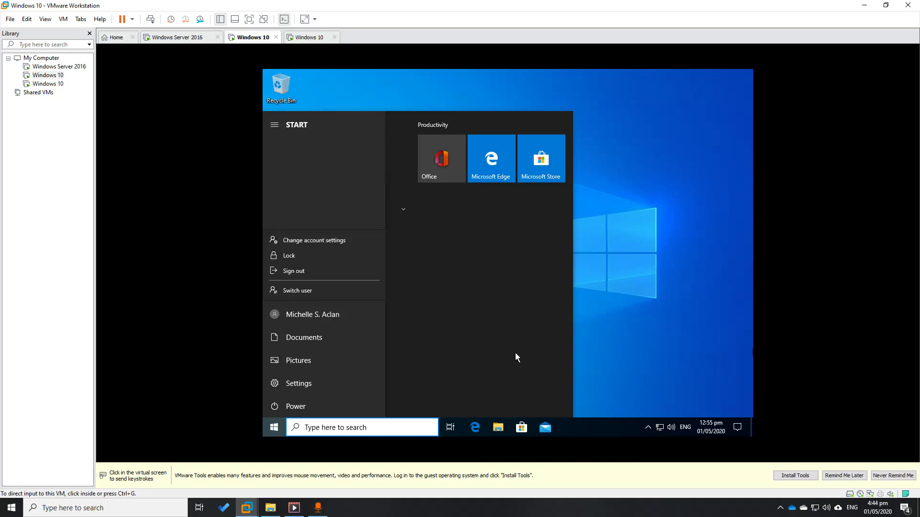
pyautogui.click(605, 425)
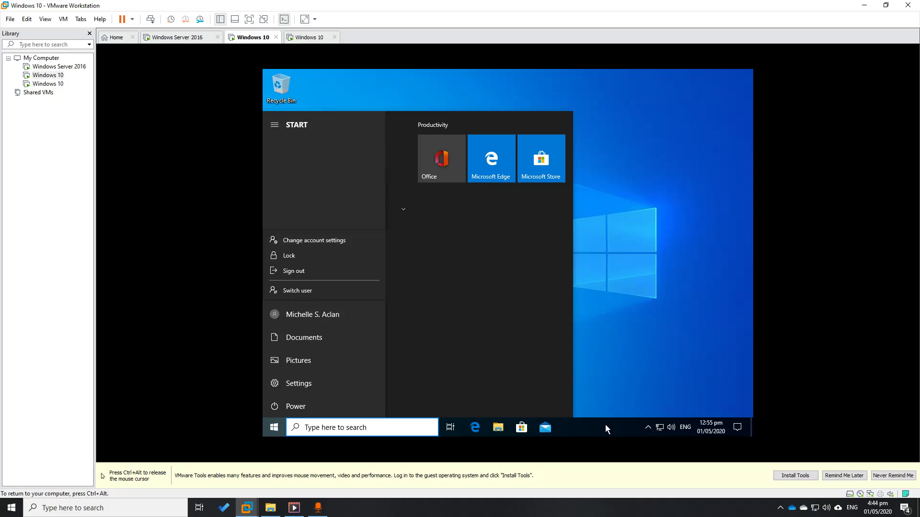
pyautogui.rightClick(607, 423)
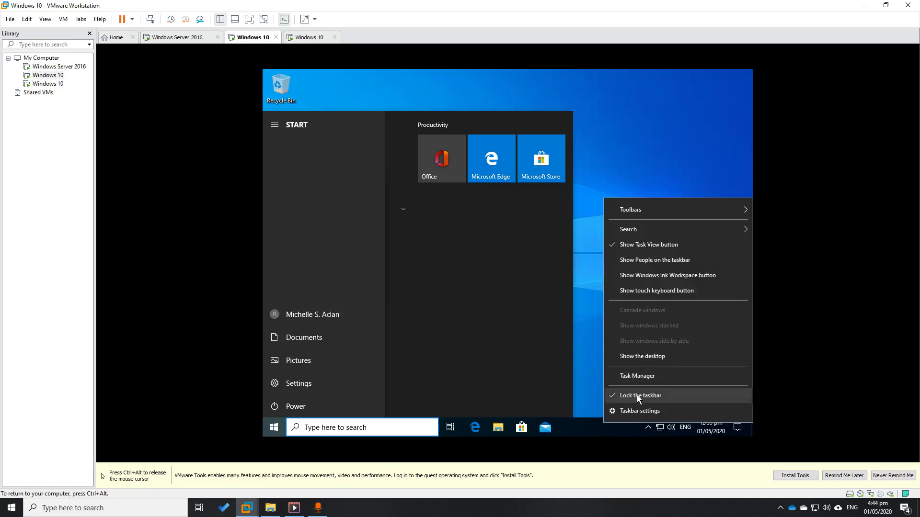
pyautogui.click(610, 169)
pyautogui.hotkey('ctrl', 'alt')
pyautogui.click(397, 238)
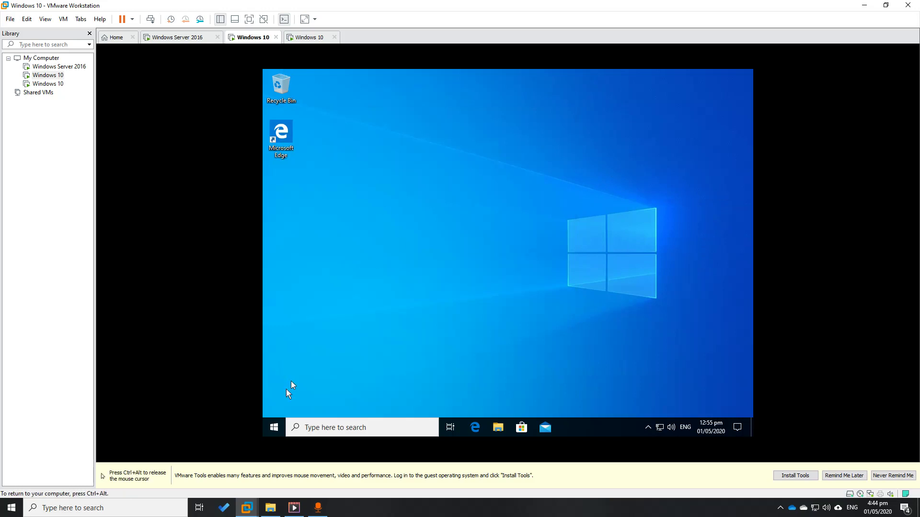
# - Open Command Prompt via cmd and run gpupdate on the first client
pyautogui.click(273, 424)
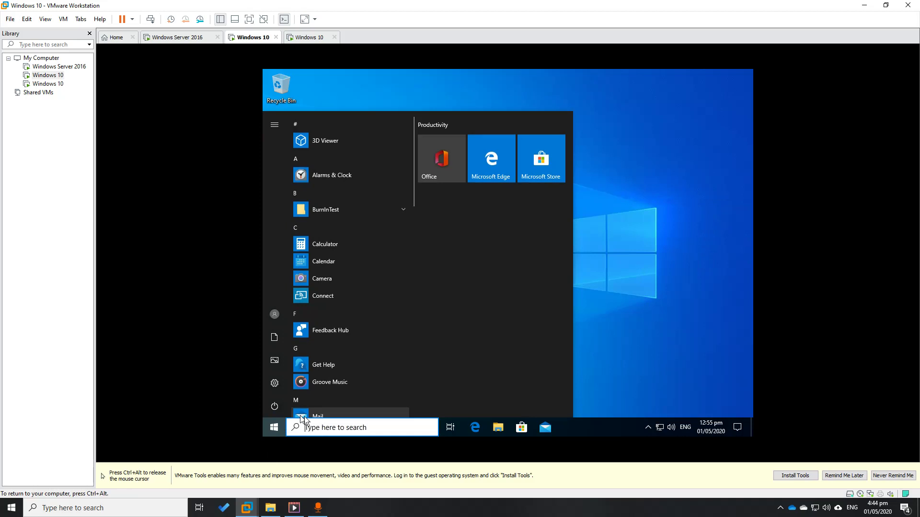
pyautogui.write('cmd')
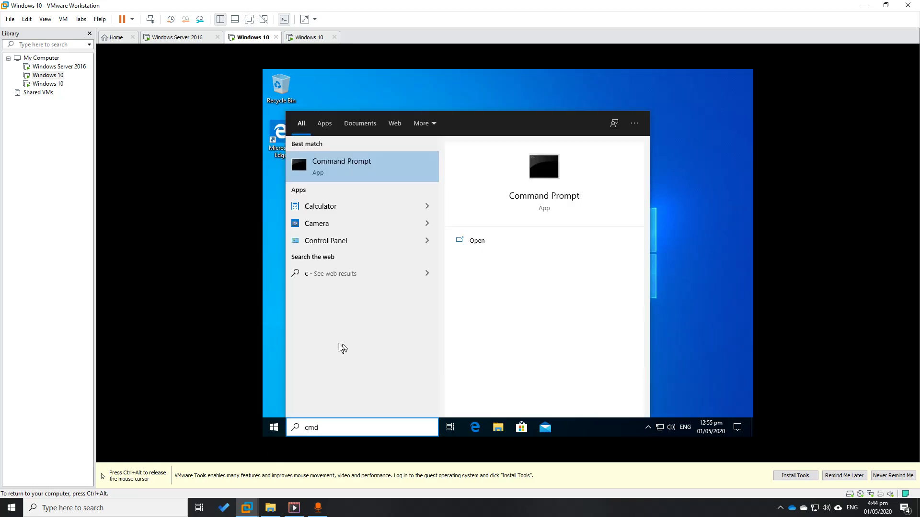
pyautogui.press('Return')
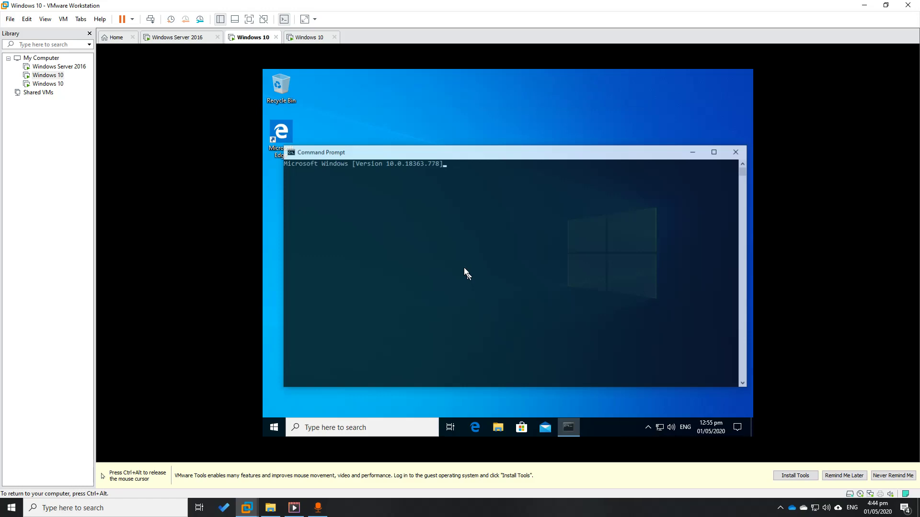
pyautogui.write('gpupdate')
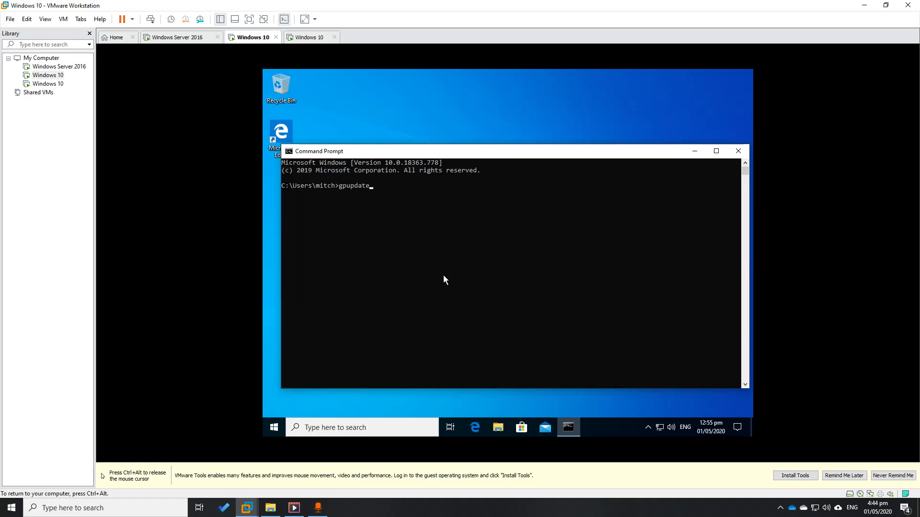
pyautogui.press('Return')
# - Close Command Prompt, recheck Lock the taskbar, and return to the Windows Server 2016 VM
pyautogui.hotkey('ctrl', 'alt')
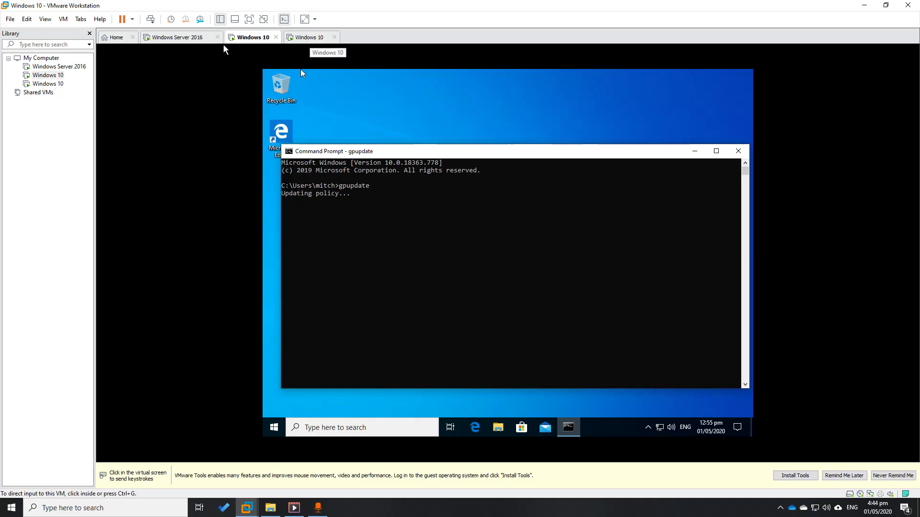
pyautogui.click(351, 211)
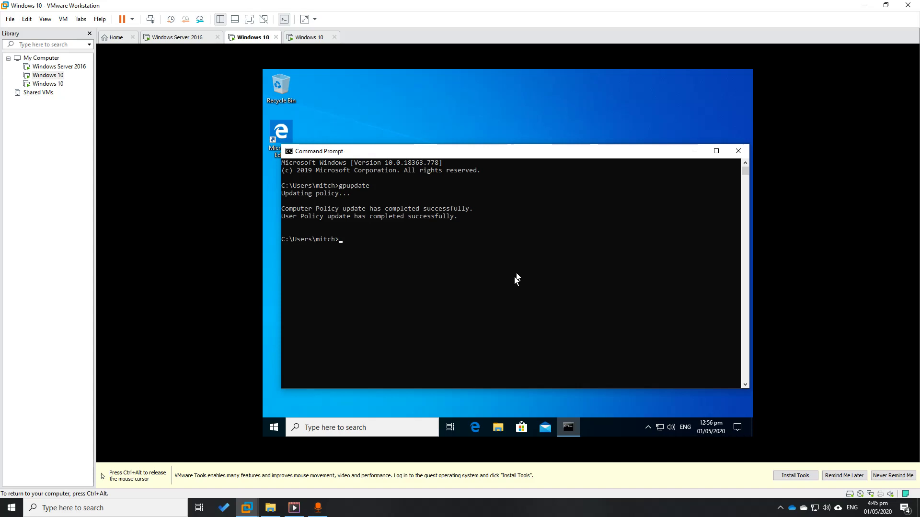
pyautogui.click(738, 151)
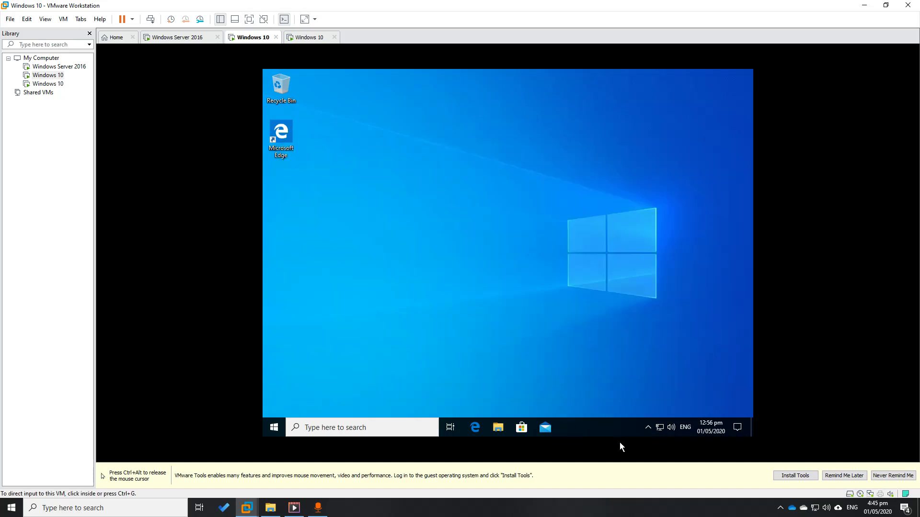
pyautogui.rightClick(613, 434)
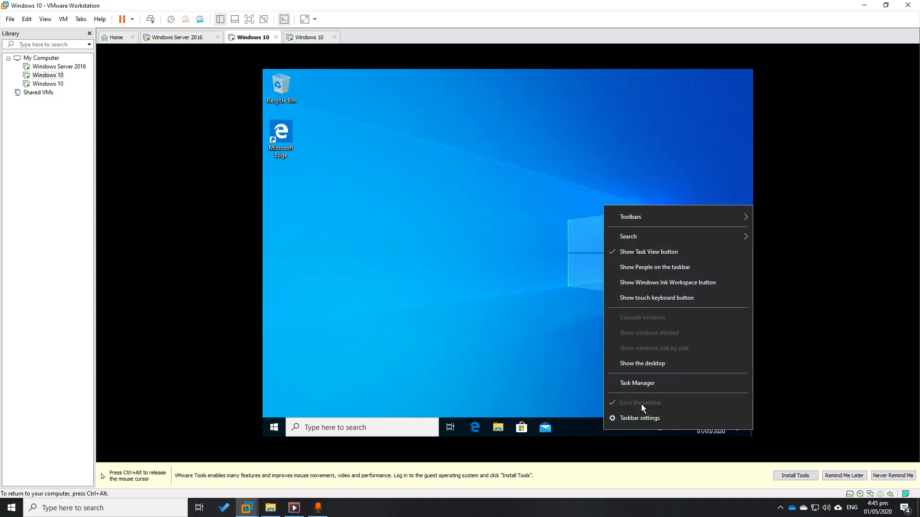
pyautogui.click(201, 38)
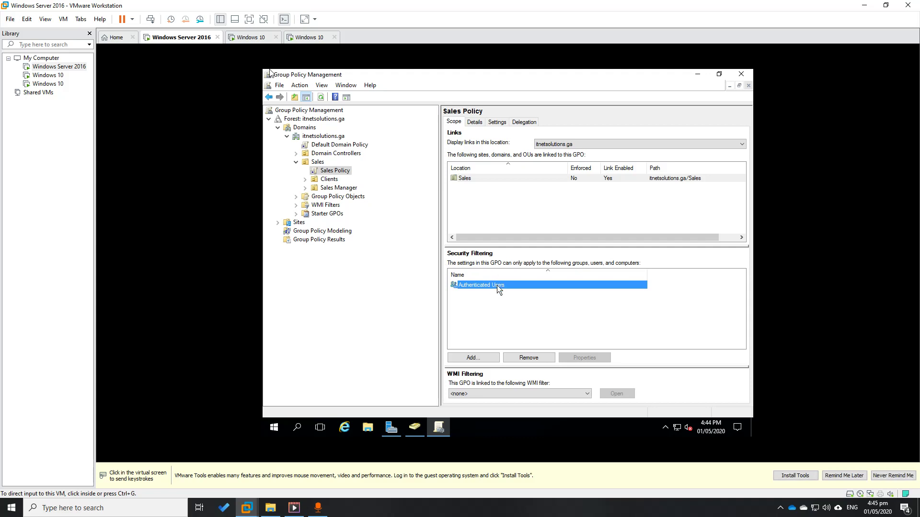
# - Remove Authenticated Users from Sales Policy's Security Filtering, confirming the prompt
pyautogui.click(530, 359)
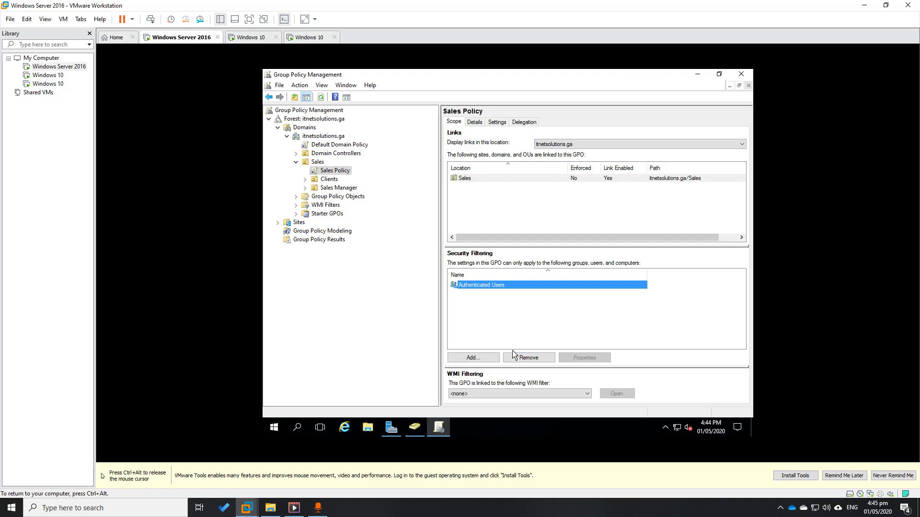
pyautogui.click(529, 361)
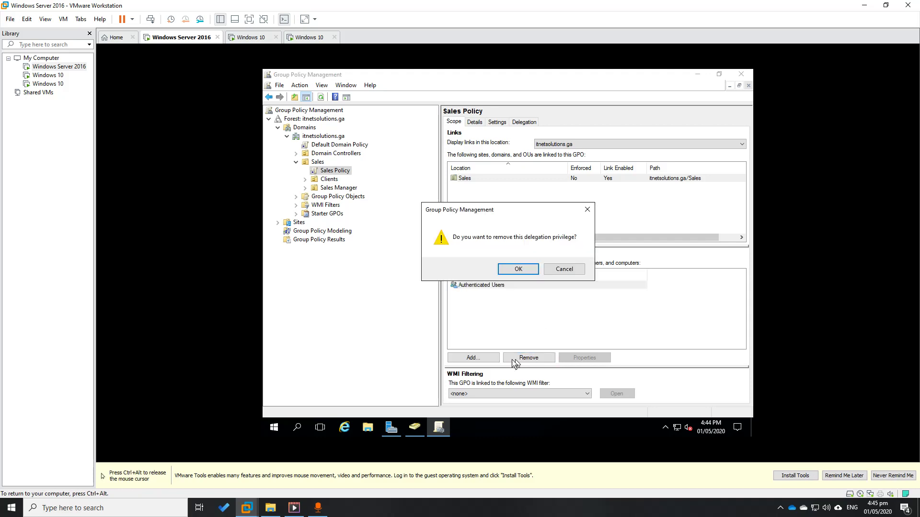
pyautogui.click(522, 268)
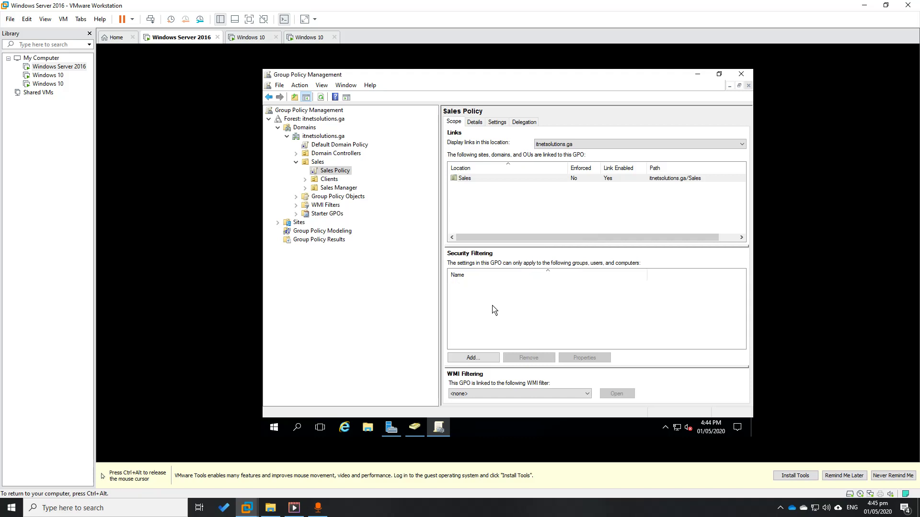
# - Add the Sales Client group to Security Filtering, resolving the name with Check Names
pyautogui.click(474, 358)
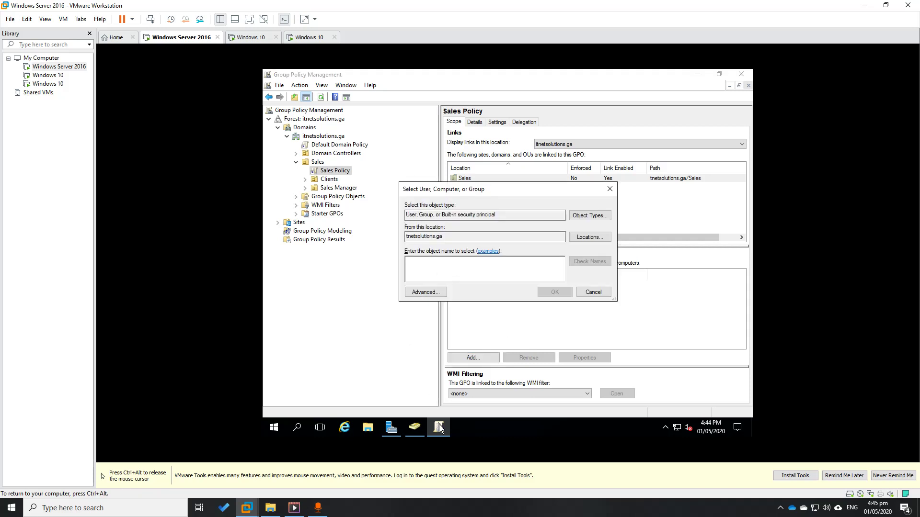
pyautogui.click(415, 427)
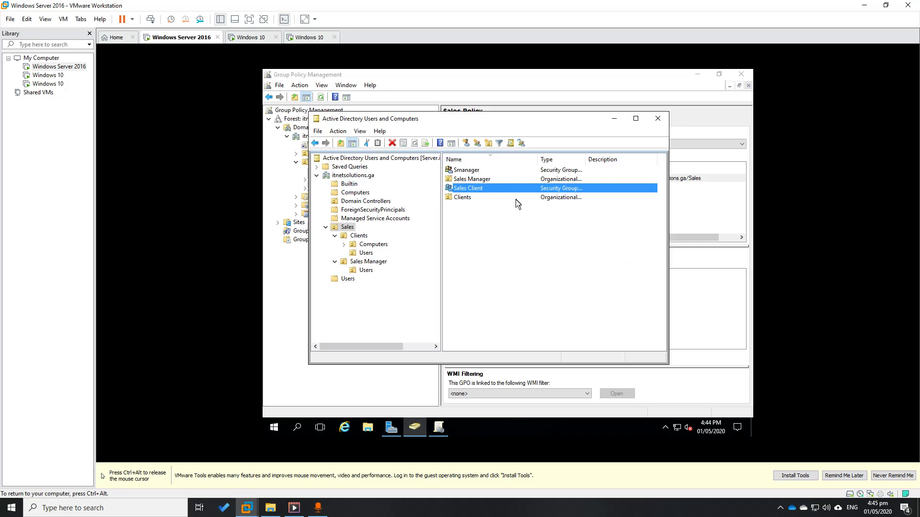
pyautogui.click(615, 120)
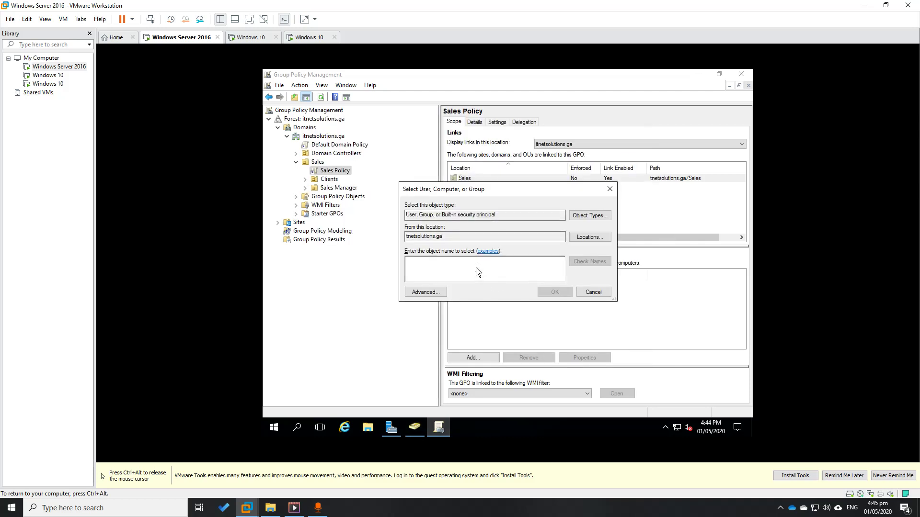
pyautogui.write('Sales client')
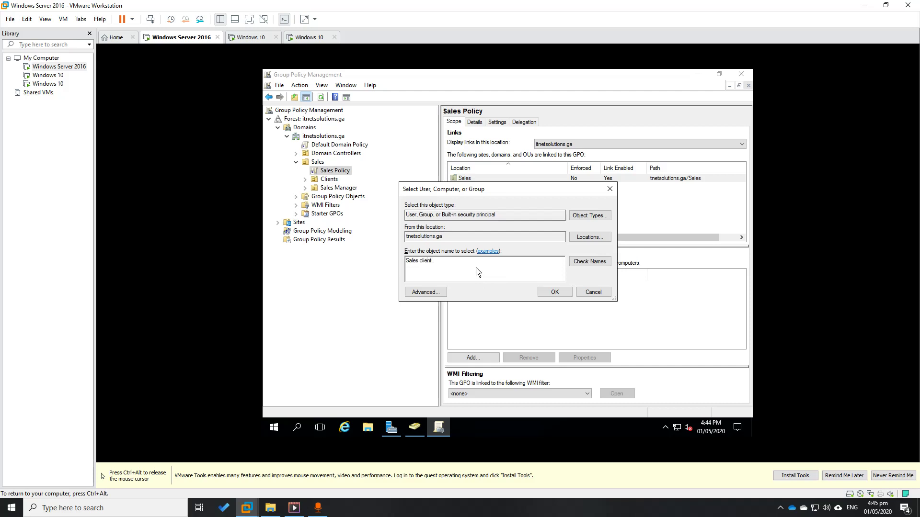
pyautogui.click(582, 261)
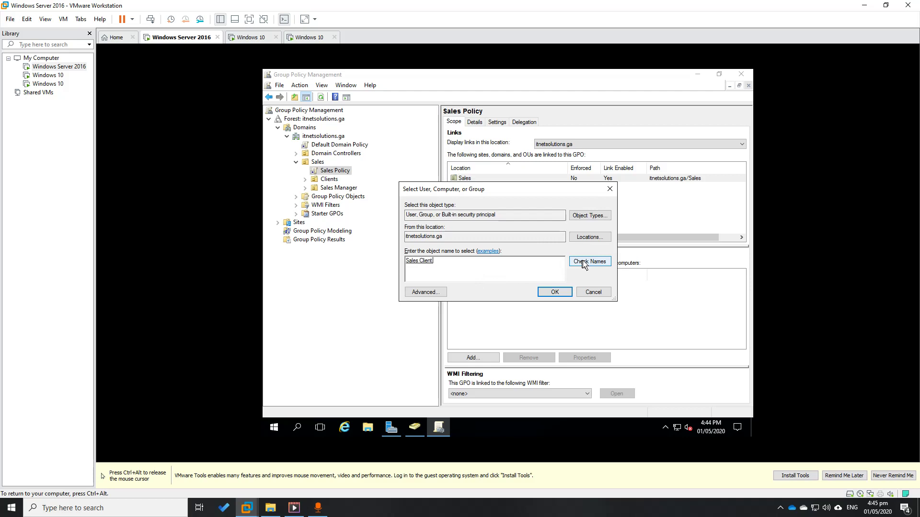
pyautogui.click(553, 292)
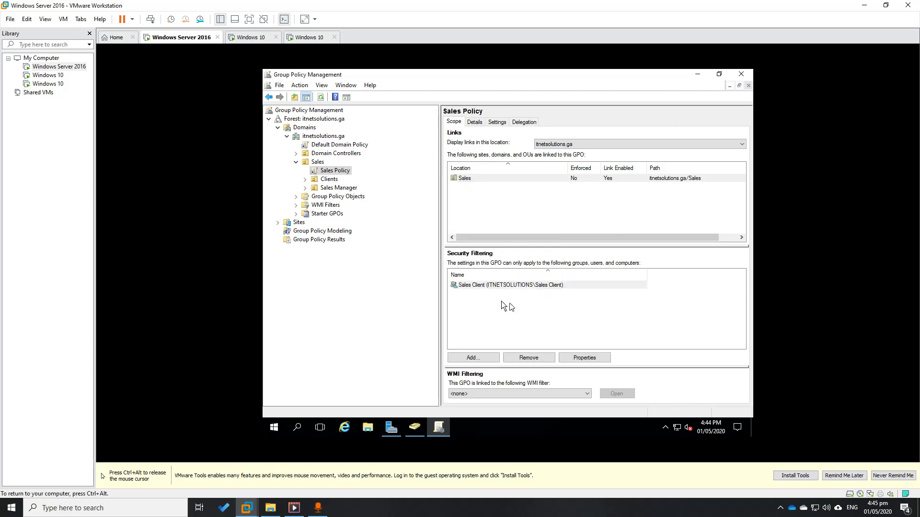
pyautogui.click(470, 287)
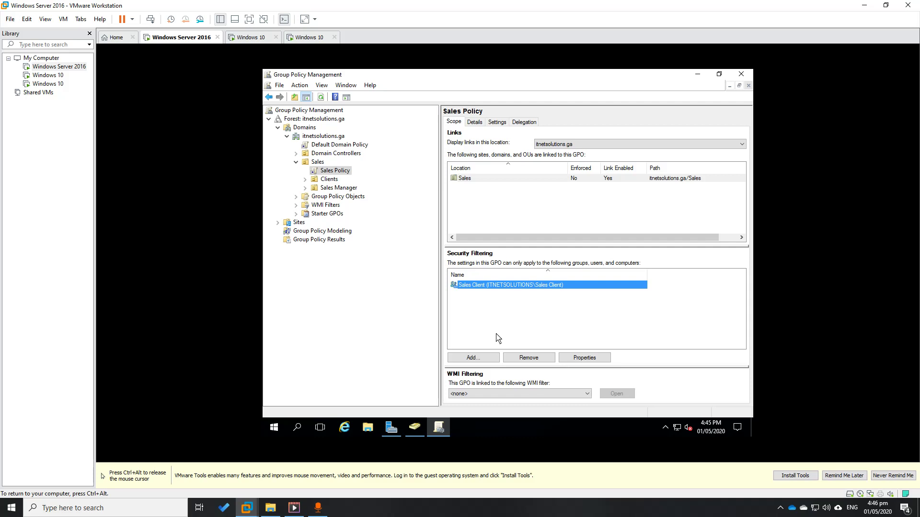
pyautogui.click(524, 122)
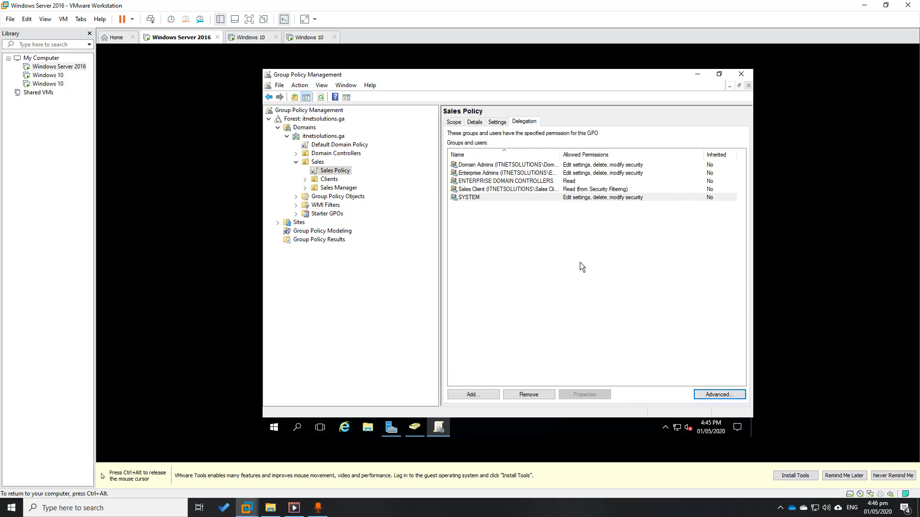
pyautogui.click(474, 190)
pyautogui.click(713, 395)
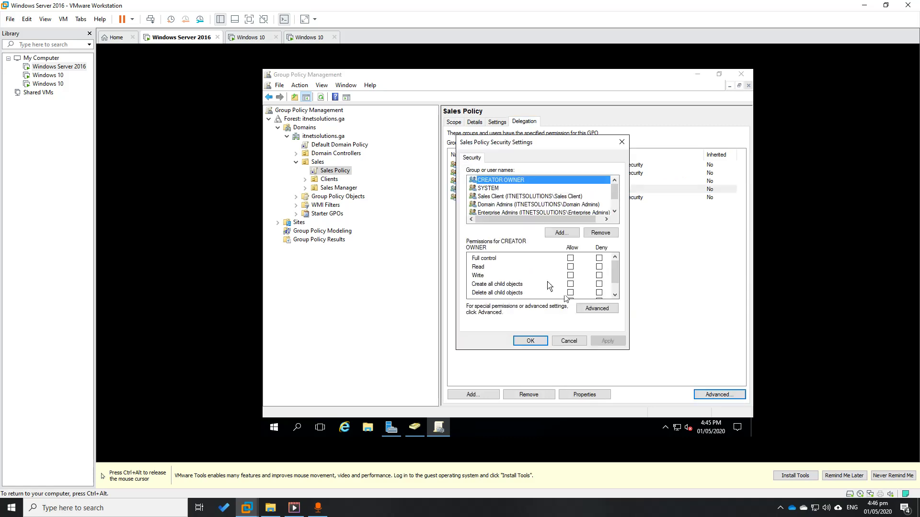
pyautogui.click(489, 198)
pyautogui.click(615, 295)
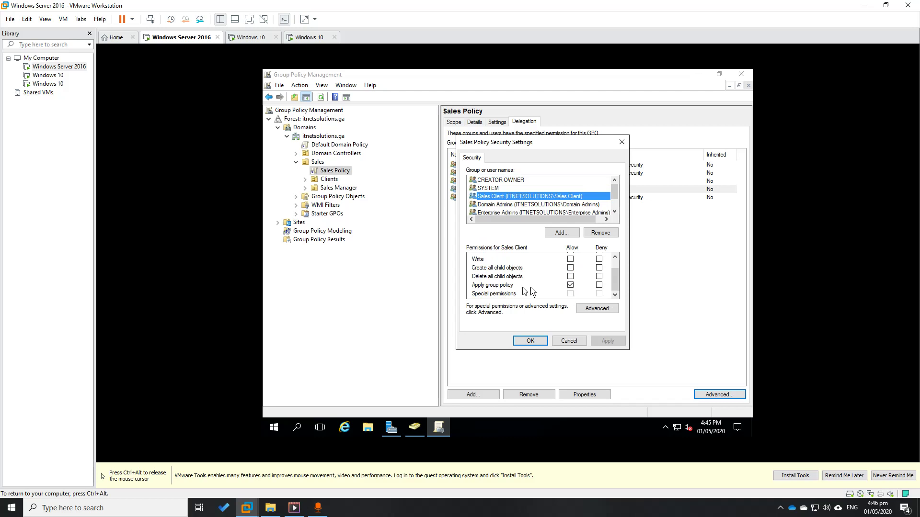
pyautogui.click(530, 340)
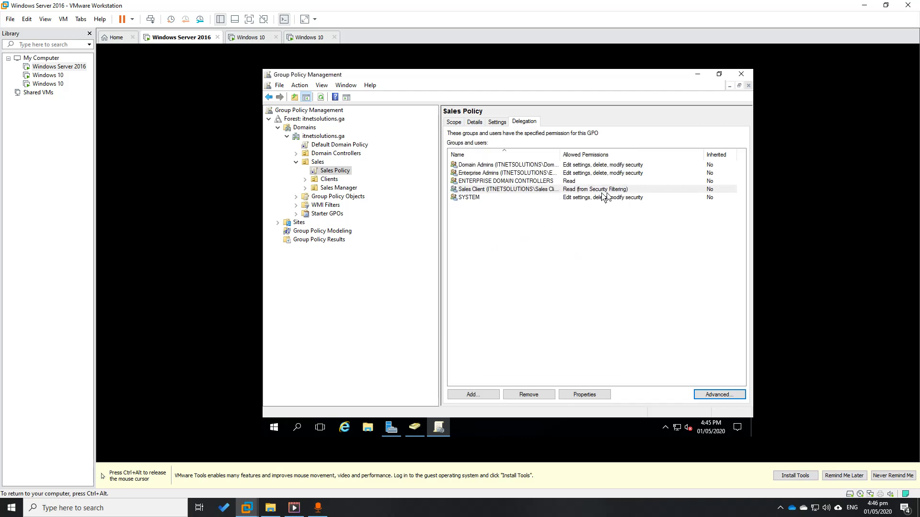
pyautogui.click(454, 123)
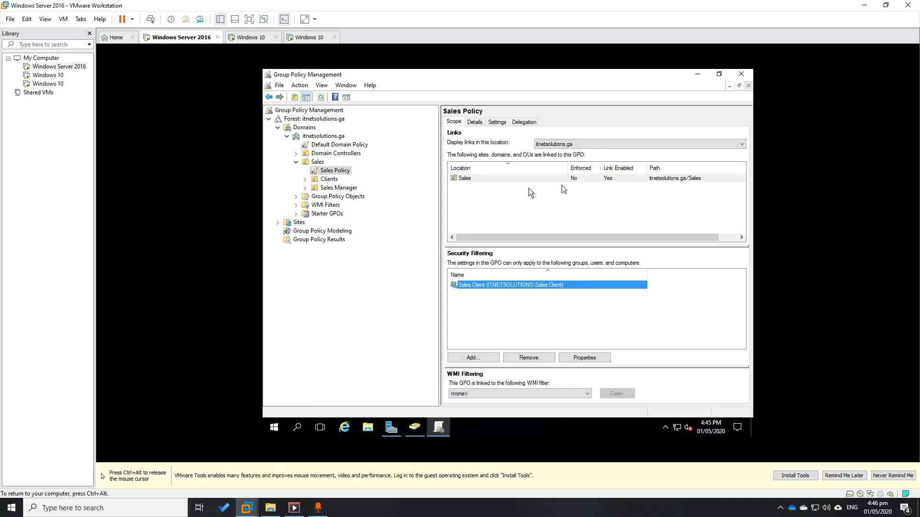
# - Open Command Prompt on the first Windows 10 client and run gpupdate
pyautogui.click(251, 38)
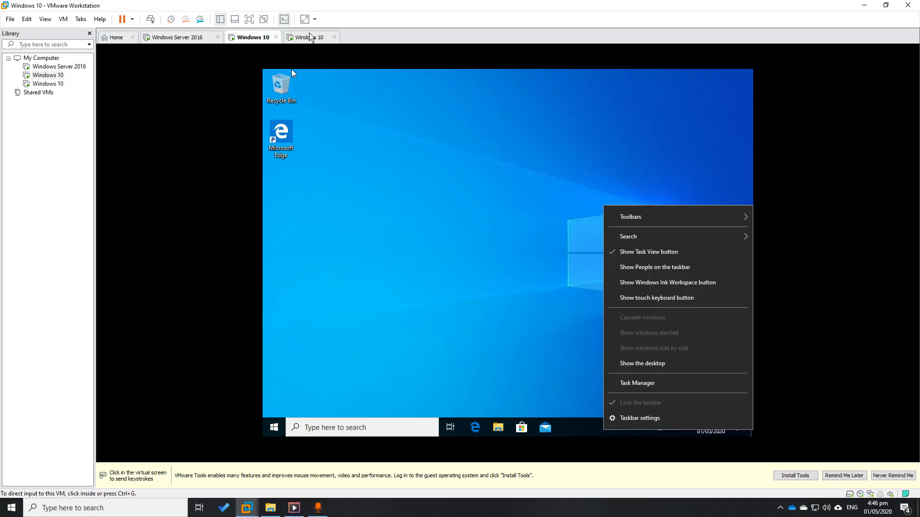
pyautogui.click(309, 37)
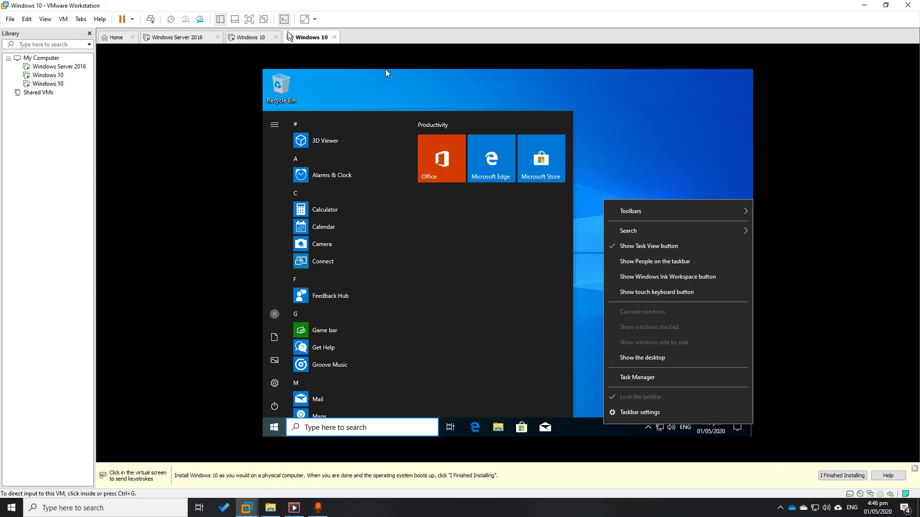
pyautogui.click(262, 38)
pyautogui.click(293, 73)
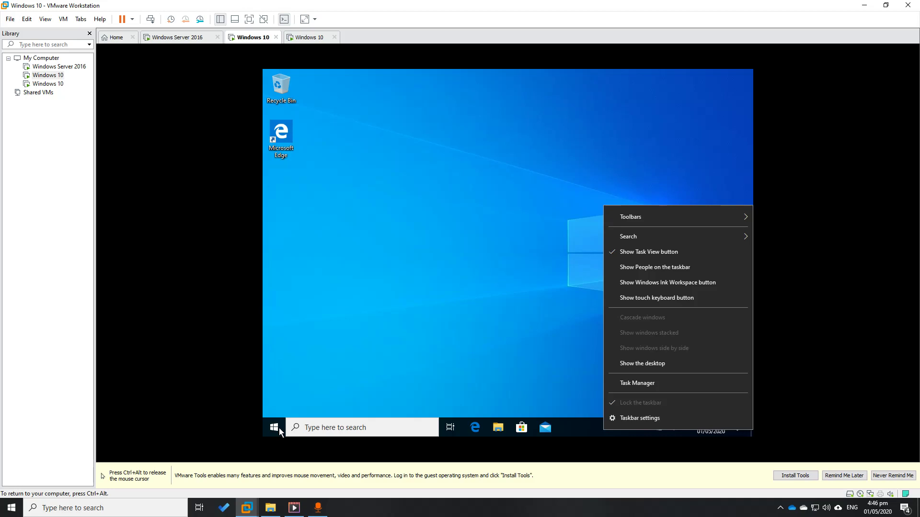
pyautogui.click(279, 428)
pyautogui.click(279, 428)
pyautogui.write('cmd')
pyautogui.press('Return')
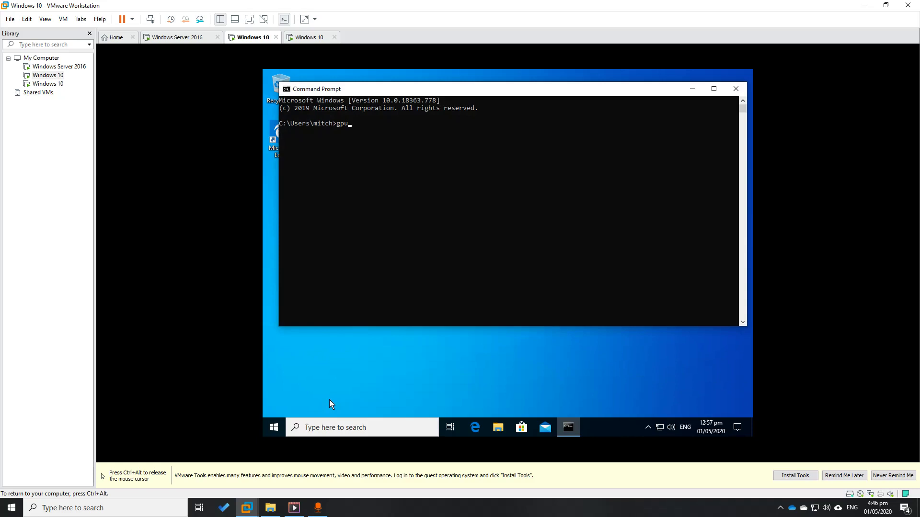
pyautogui.write('gpupdate')
pyautogui.press('Return')
pyautogui.hotkey('ctrl', 'alt')
# - Open Command Prompt on the second Windows 10 client and run gpupdate
pyautogui.click(303, 38)
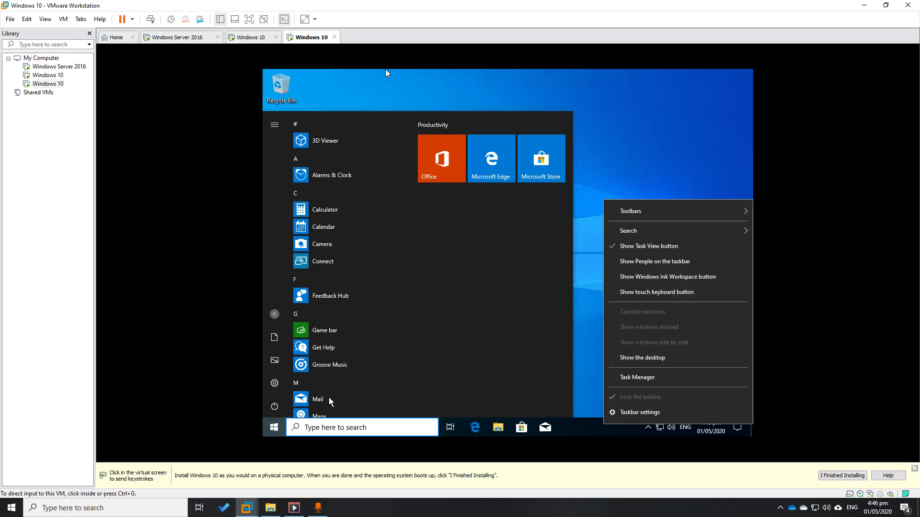
pyautogui.click(343, 427)
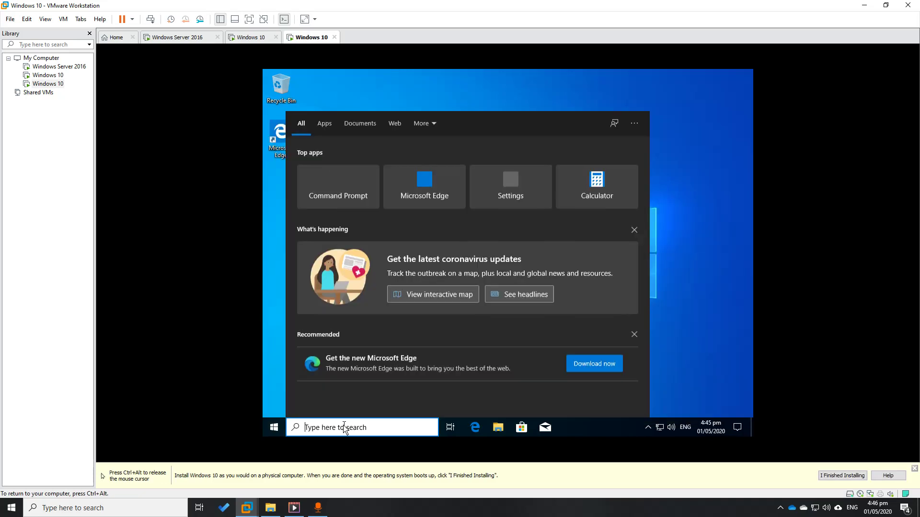
pyautogui.write('cmd')
pyautogui.press('Return')
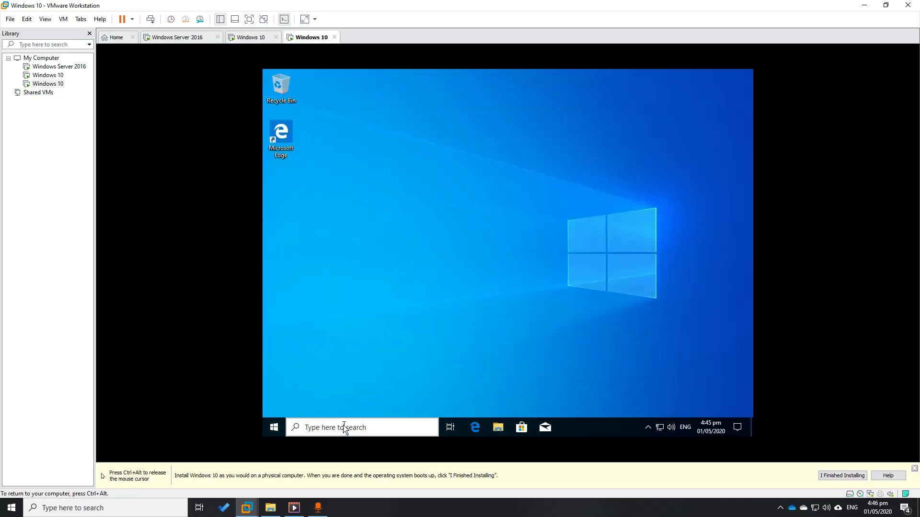
pyautogui.write('gpupdate')
pyautogui.press('Return')
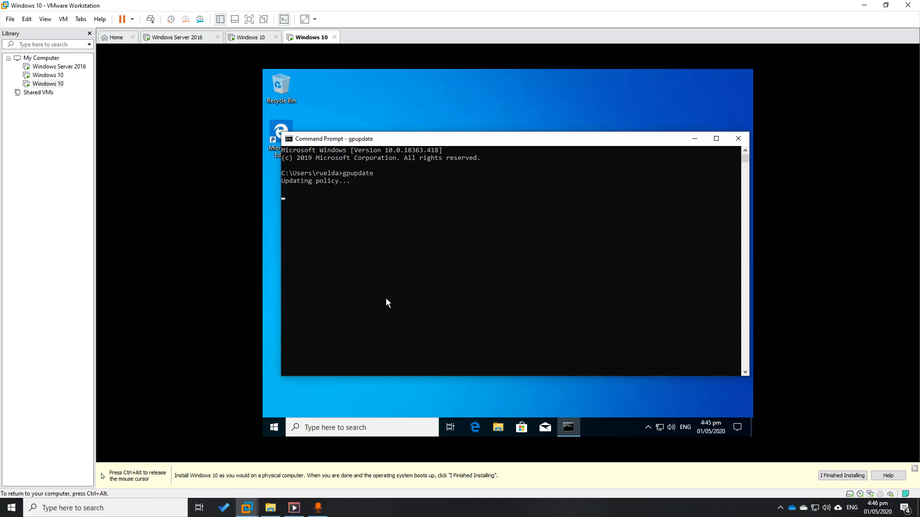
# - On the first client, close Command Prompt and confirm Lock the taskbar cannot be changed
pyautogui.click(242, 41)
pyautogui.click(314, 70)
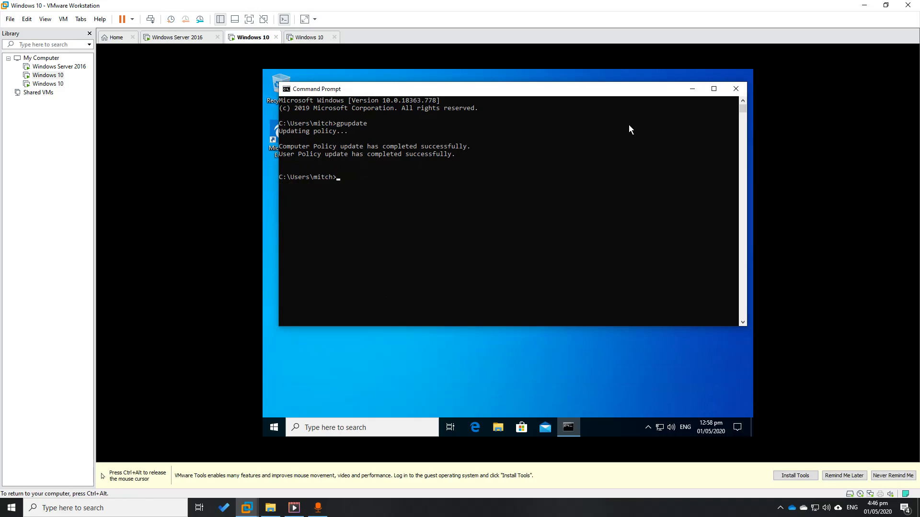
pyautogui.click(736, 89)
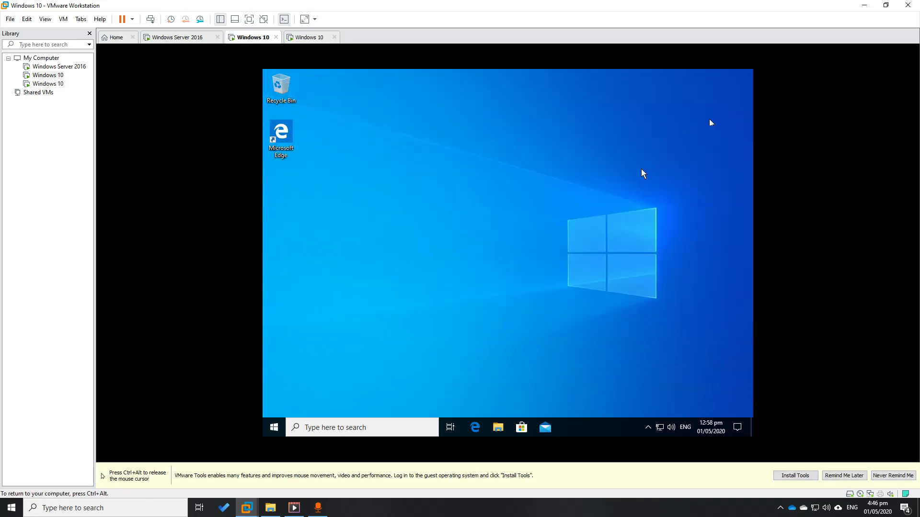
pyautogui.rightClick(588, 429)
pyautogui.click(628, 405)
pyautogui.rightClick(574, 429)
pyautogui.click(601, 403)
pyautogui.hotkey('ctrl', 'alt')
# - On the second client, close Command Prompt and verify Lock the taskbar in the taskbar menu
pyautogui.click(309, 38)
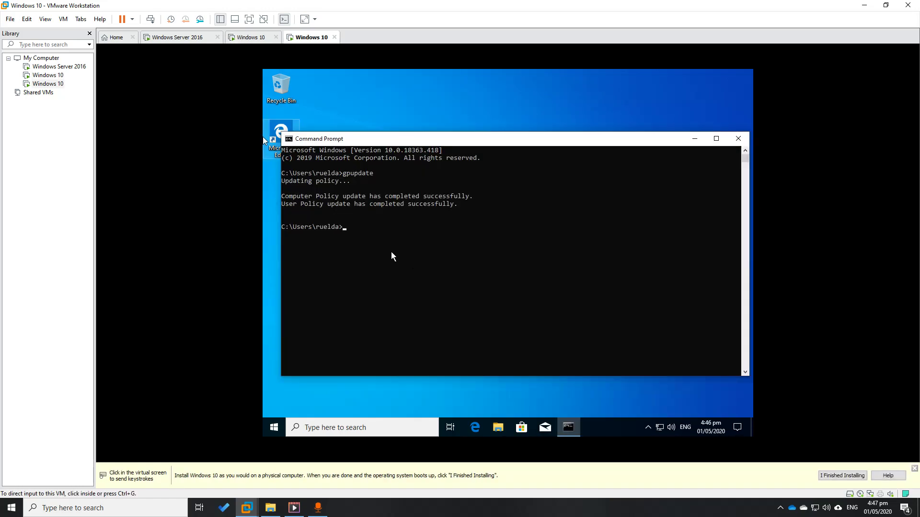
pyautogui.click(263, 138)
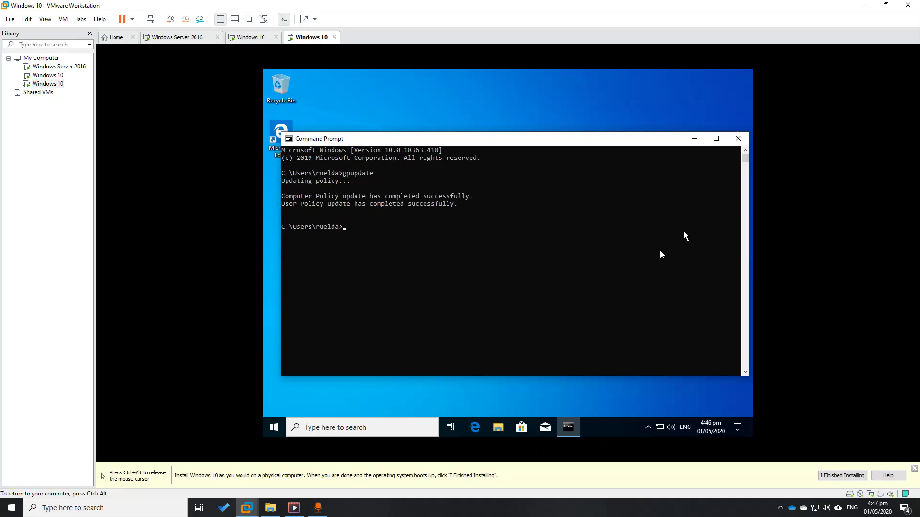
pyautogui.click(737, 138)
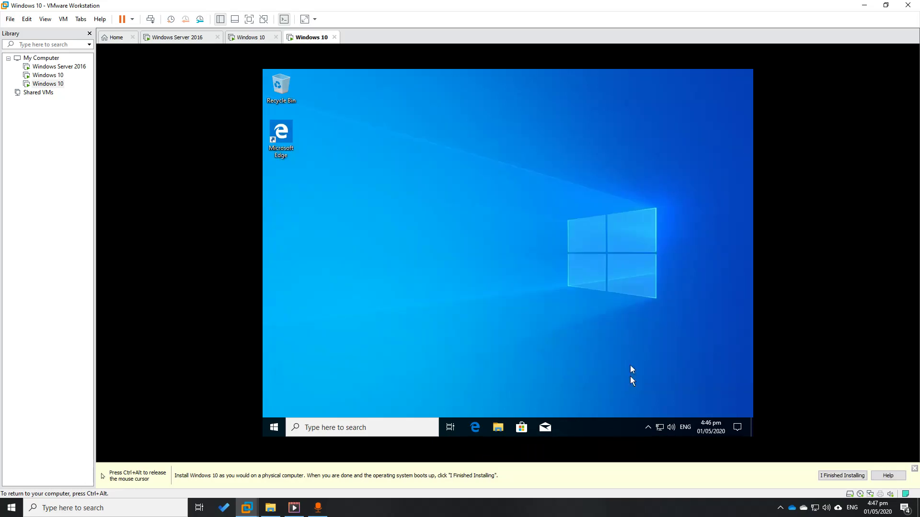
pyautogui.rightClick(611, 425)
pyautogui.hotkey('ctrl', 'alt')
# - On the server VM, review the Sales OU's linked policies and Sales Policy's Scope
pyautogui.click(182, 41)
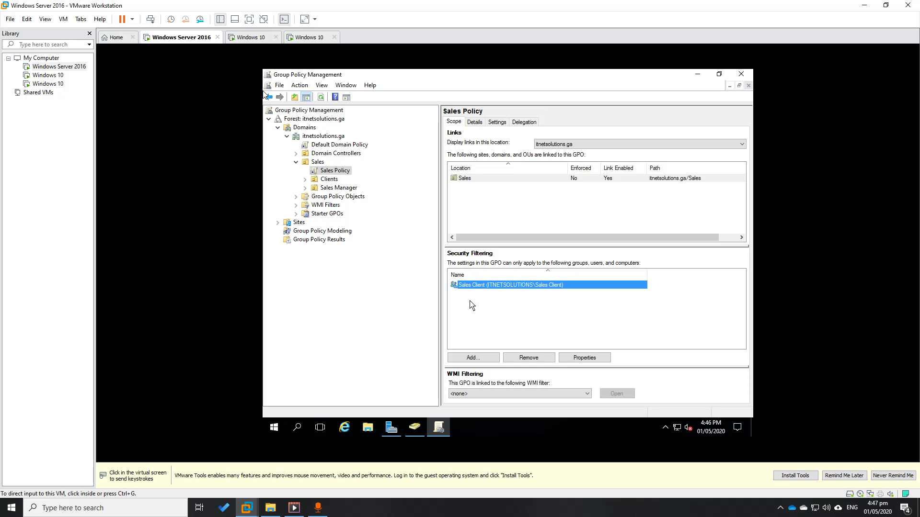
pyautogui.click(318, 165)
pyautogui.click(318, 163)
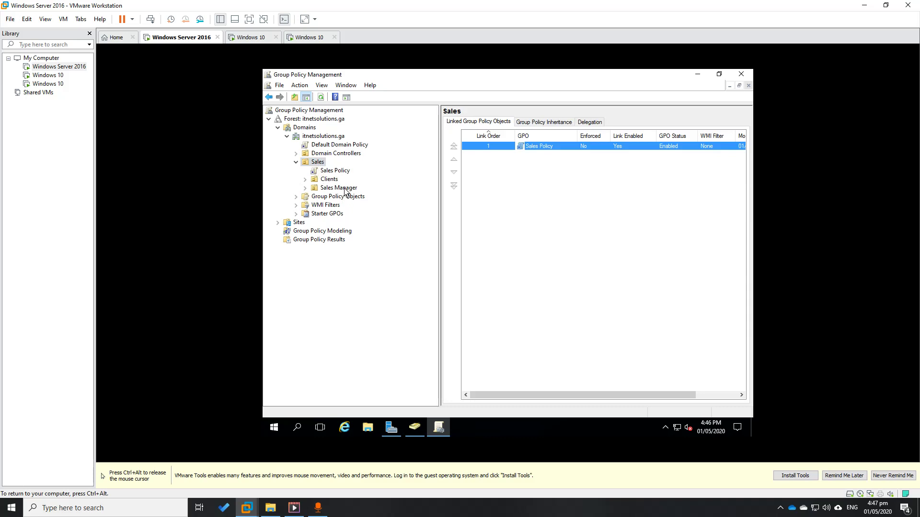
pyautogui.click(331, 173)
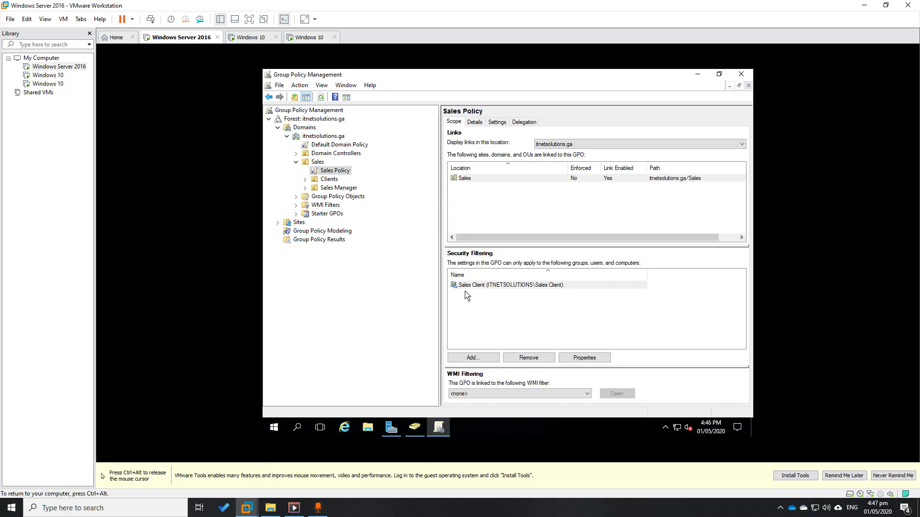
# - Look over both Windows 10 client tabs, then return to the Windows Server 2016 VM
pyautogui.hotkey('ctrl', 'alt')
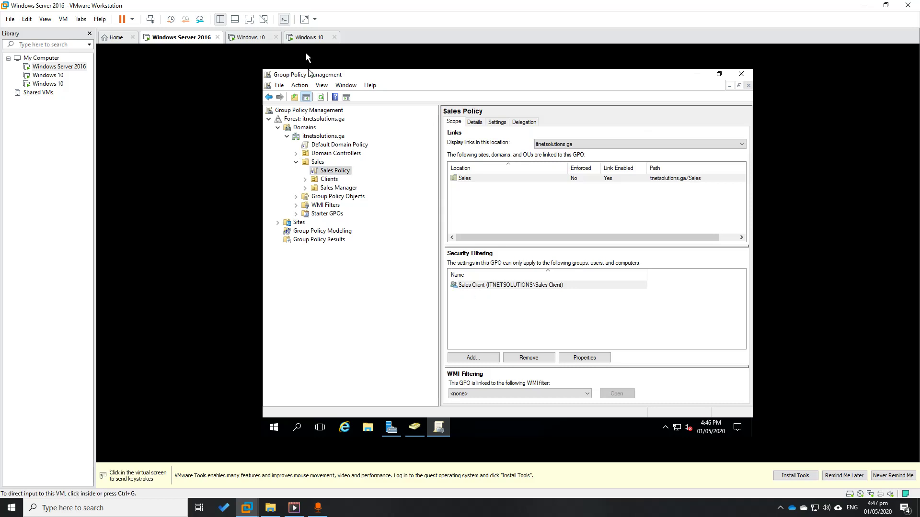
pyautogui.click(306, 37)
pyautogui.click(251, 43)
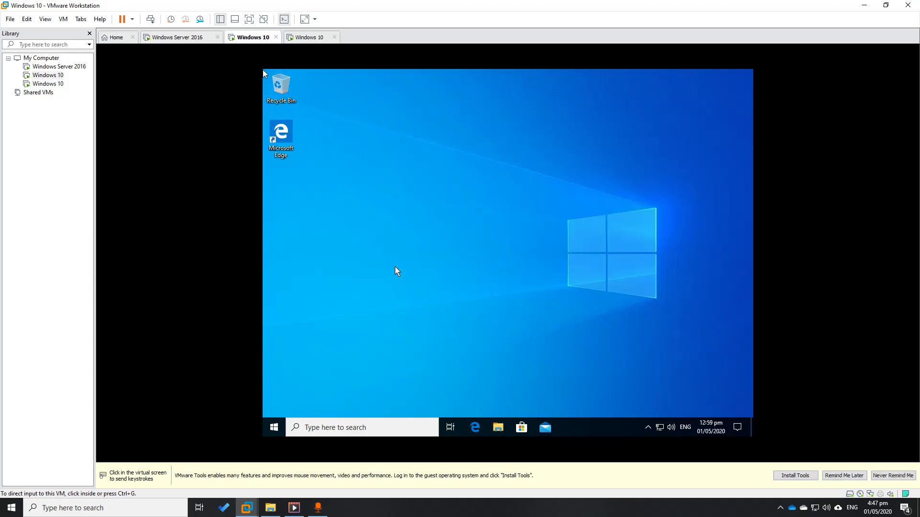
pyautogui.click(153, 37)
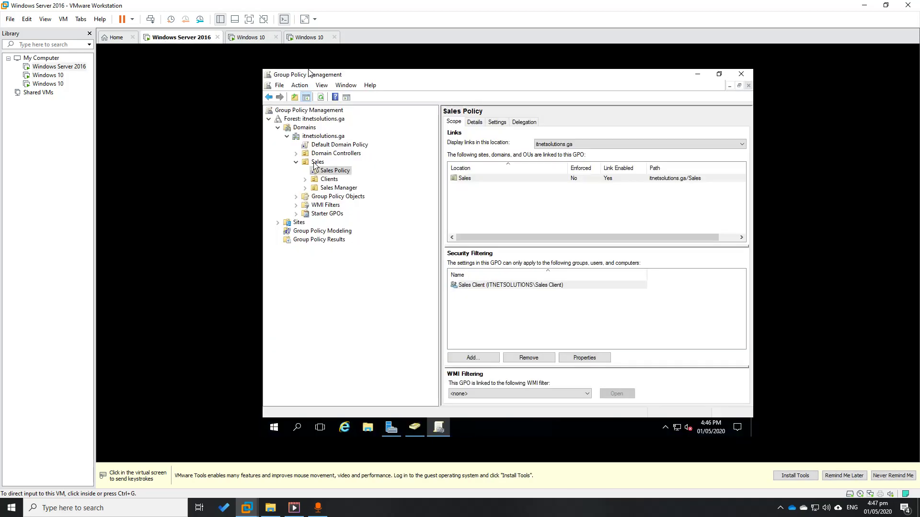